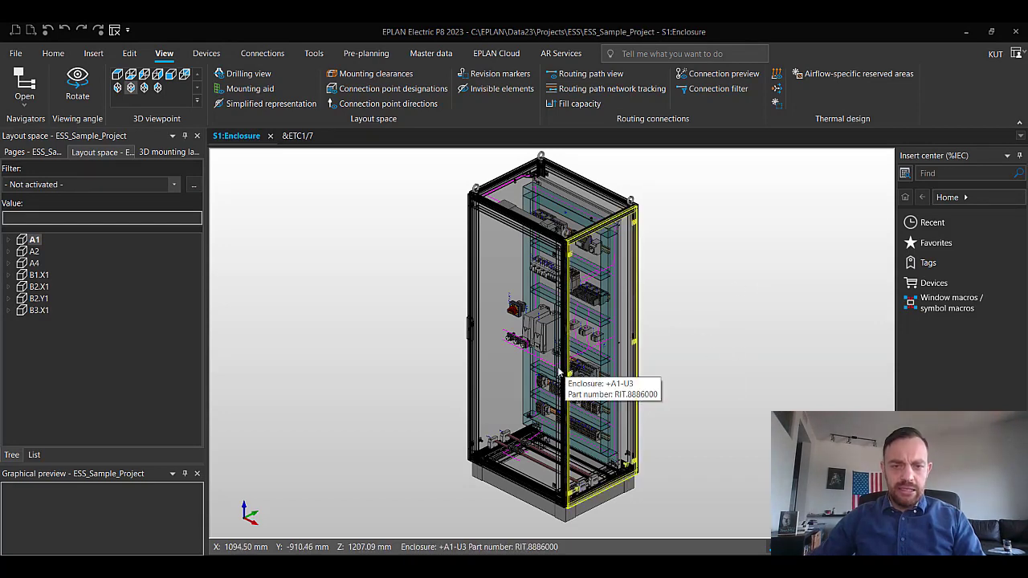
Step: Switch to the top 3D viewpoint, inspect the hinge corner, and recentre the whole cabinet
{"action": "scroll", "coordinate": [527, 331], "scroll_direction": "up", "scroll_amount": 5}
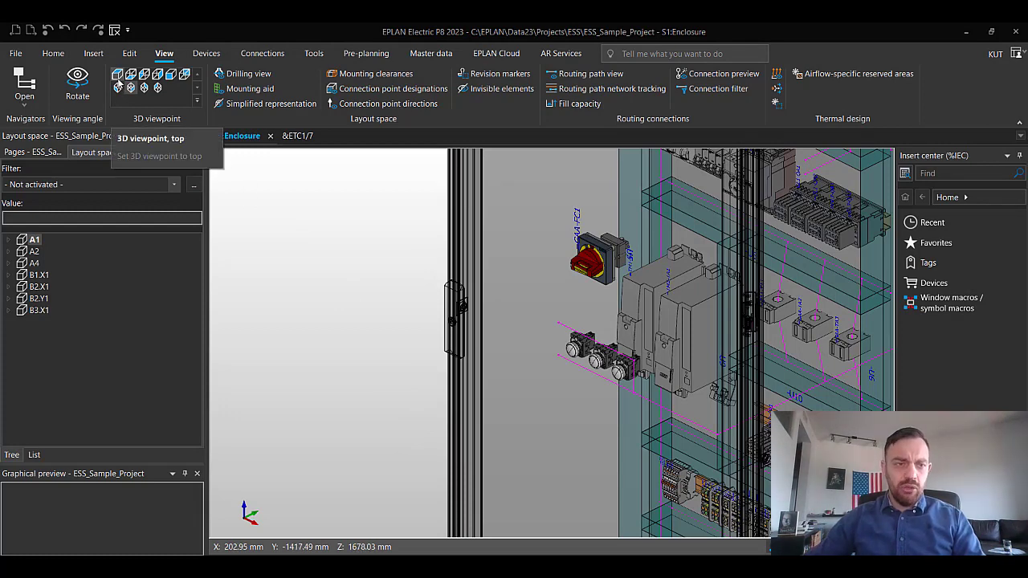
{"action": "left_click", "coordinate": [118, 81]}
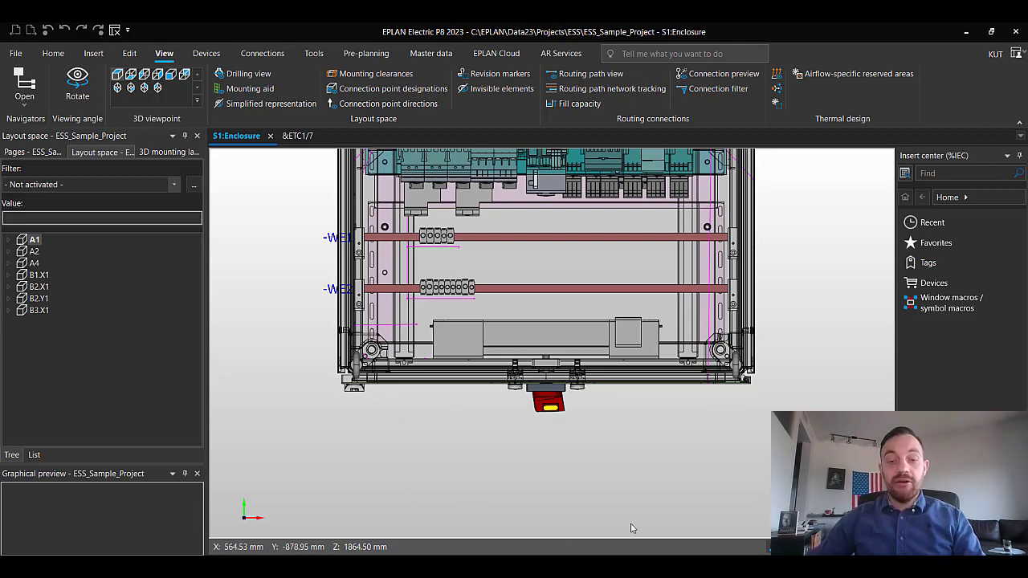
{"action": "scroll", "coordinate": [639, 474], "scroll_direction": "down", "scroll_amount": 2}
{"action": "middle_click_drag", "start_coordinate": [642, 464], "coordinate": [645, 505]}
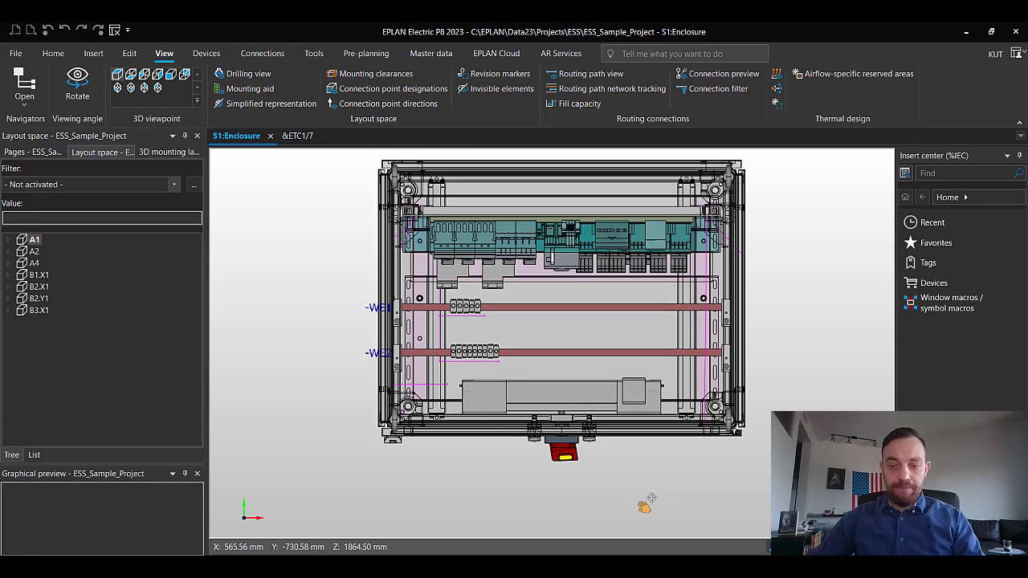
{"action": "middle_click_drag", "start_coordinate": [644, 506], "coordinate": [623, 520]}
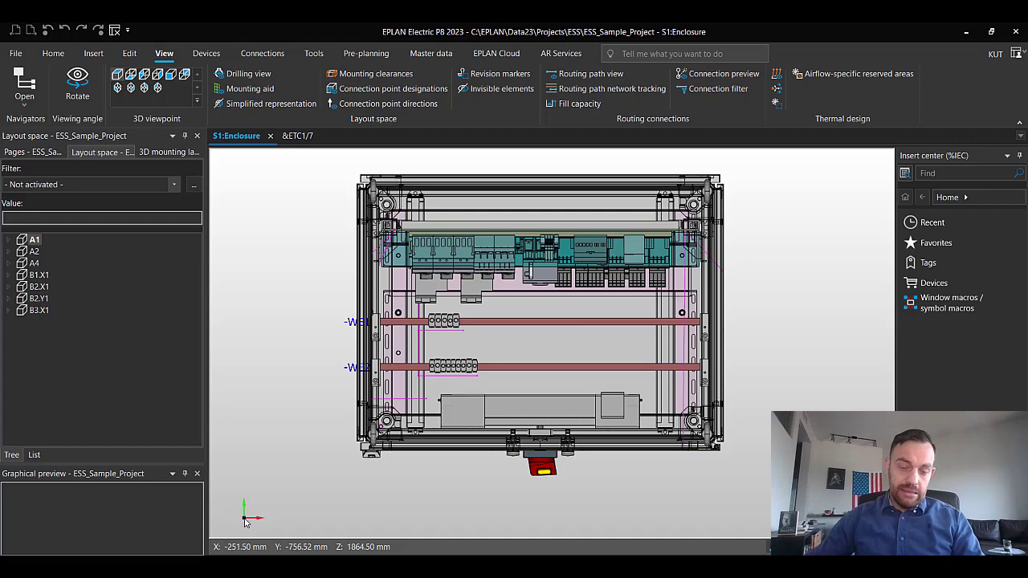
{"action": "scroll", "coordinate": [719, 463], "scroll_direction": "up", "scroll_amount": 8}
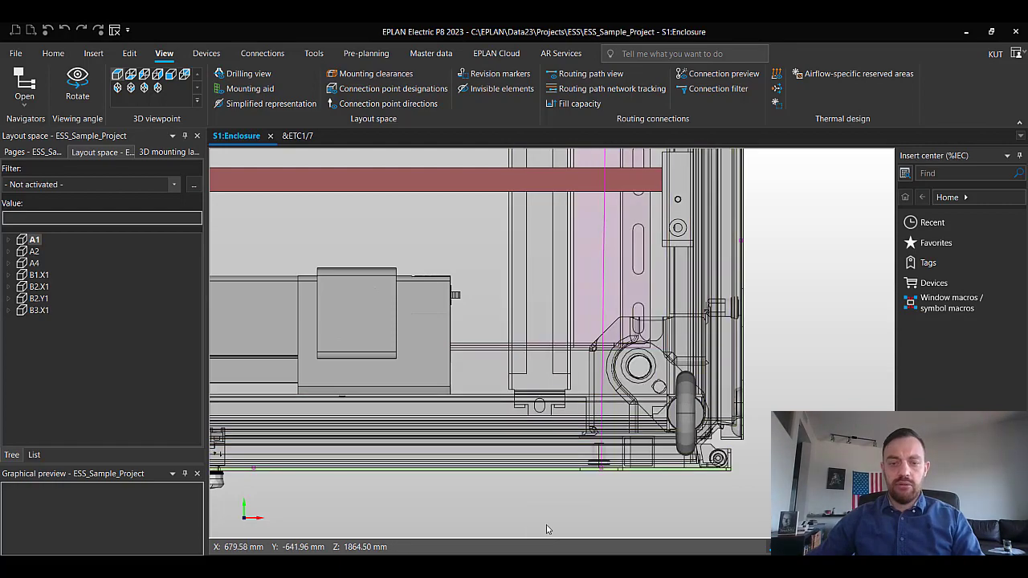
{"action": "scroll", "coordinate": [554, 526], "scroll_direction": "down", "scroll_amount": 2}
{"action": "scroll", "coordinate": [651, 494], "scroll_direction": "down", "scroll_amount": 6}
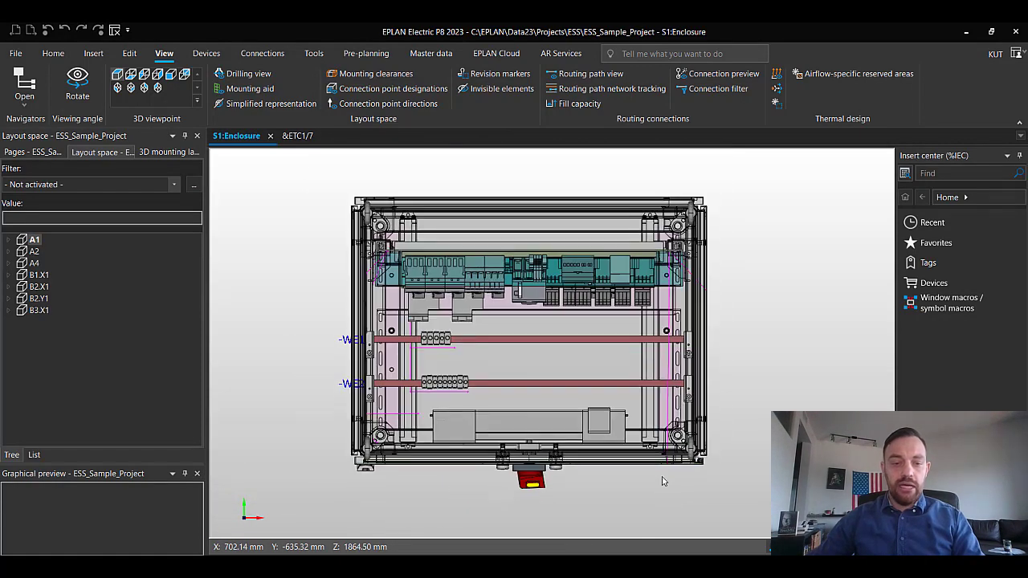
{"action": "middle_click_drag", "start_coordinate": [663, 477], "coordinate": [661, 492]}
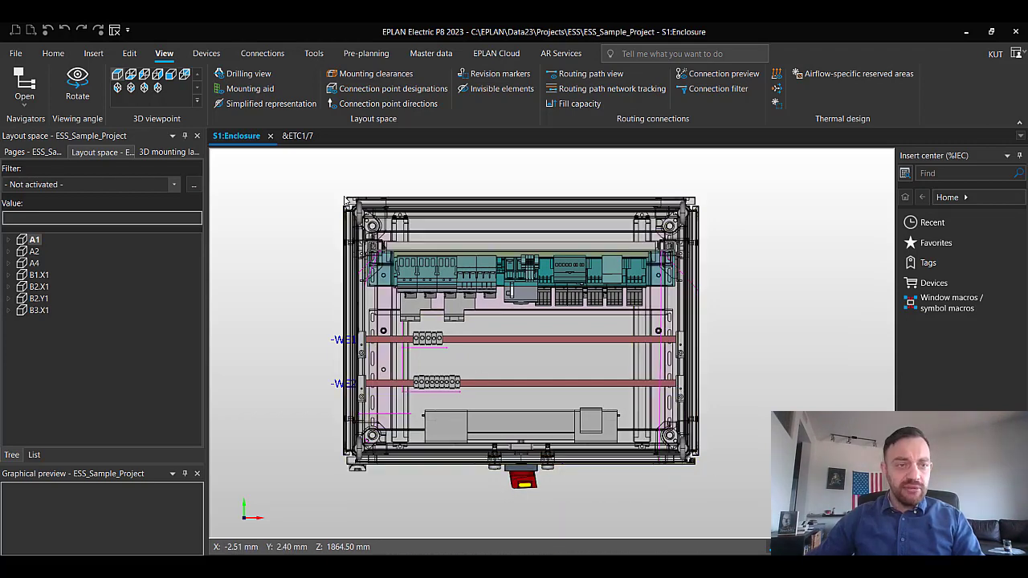
{"action": "middle_click_drag", "start_coordinate": [578, 331], "coordinate": [582, 353]}
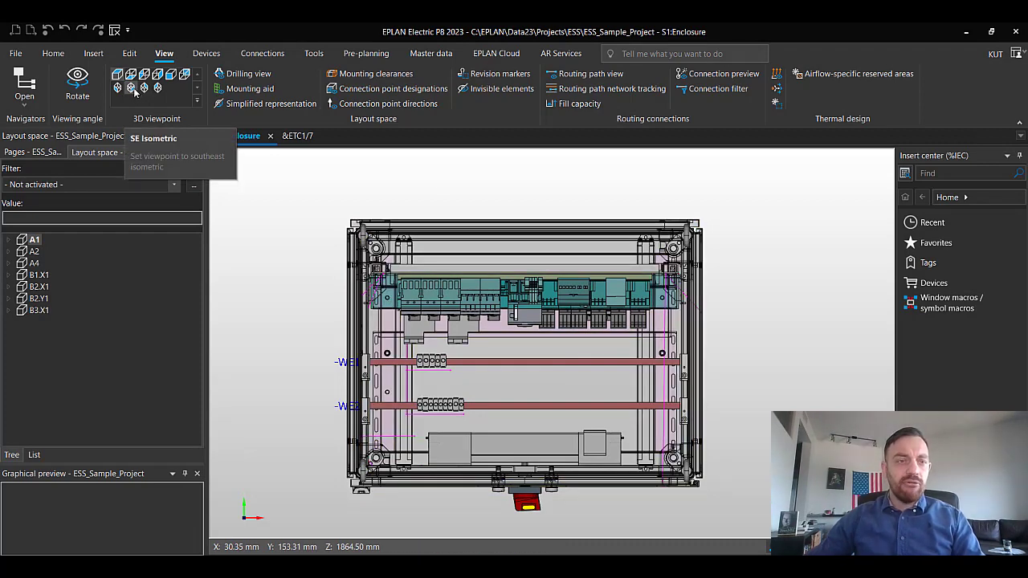
Step: Return to SE Isometric view, select the enclosure door, and show the Edit tools
{"action": "left_click", "coordinate": [133, 89]}
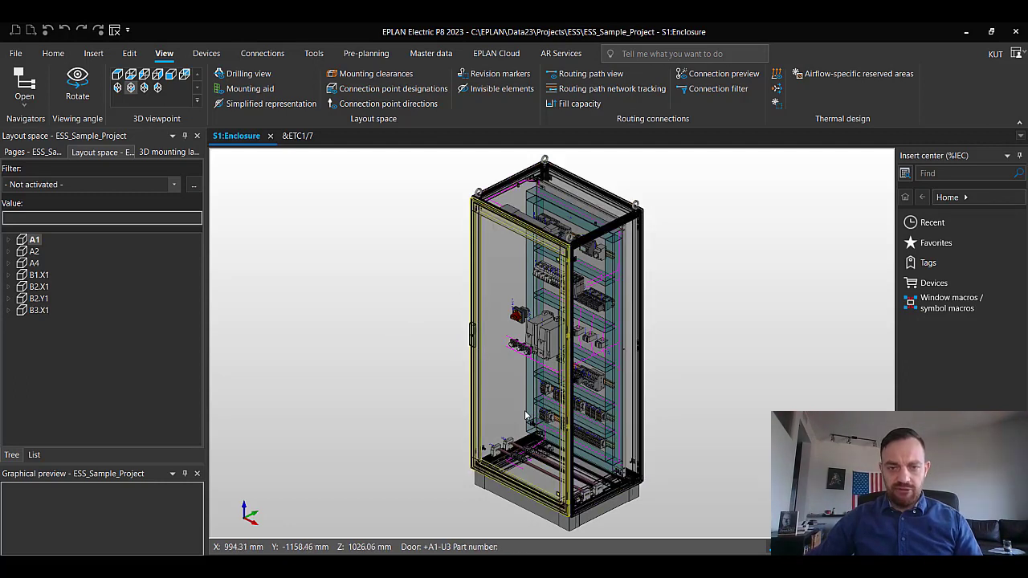
{"action": "left_click", "coordinate": [524, 411]}
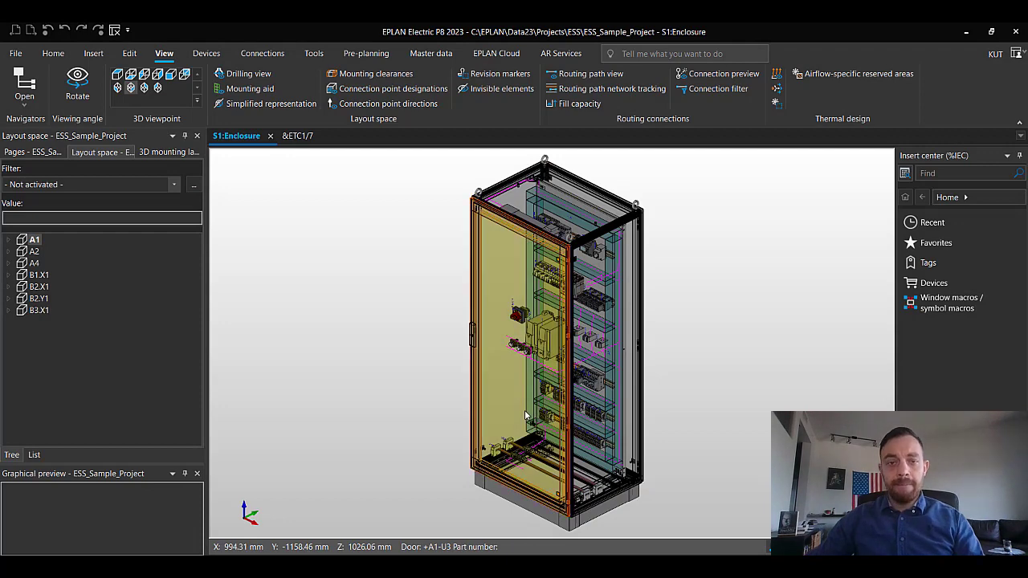
{"action": "left_click", "coordinate": [130, 53]}
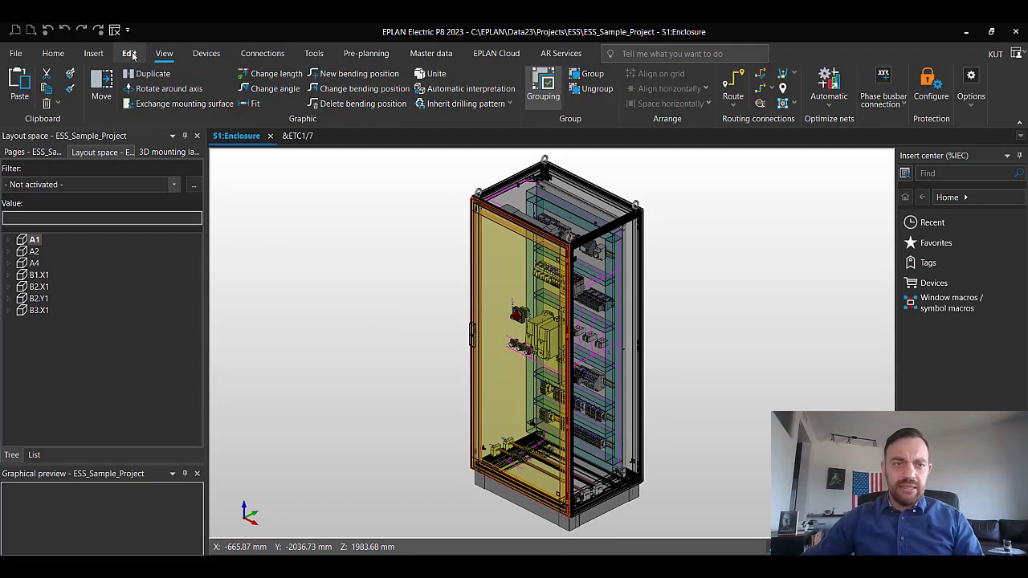
Step: Rotate the door -45° about the axis from its hinge edge to its top hinge corner
{"action": "left_click", "coordinate": [175, 90]}
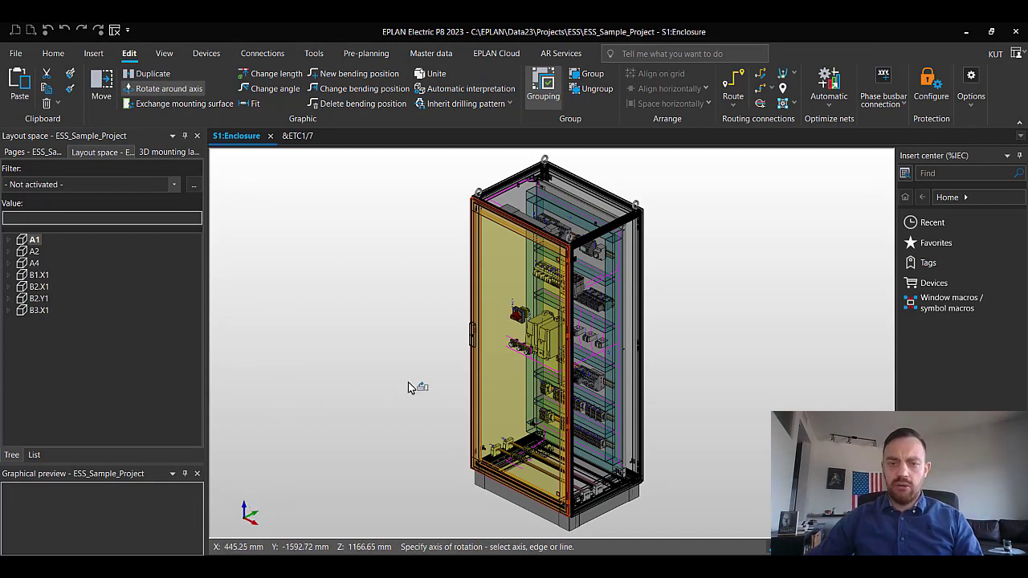
{"action": "middle_click_drag", "start_coordinate": [408, 382], "coordinate": [345, 377]}
{"action": "scroll", "coordinate": [514, 358], "scroll_direction": "up", "scroll_amount": 4}
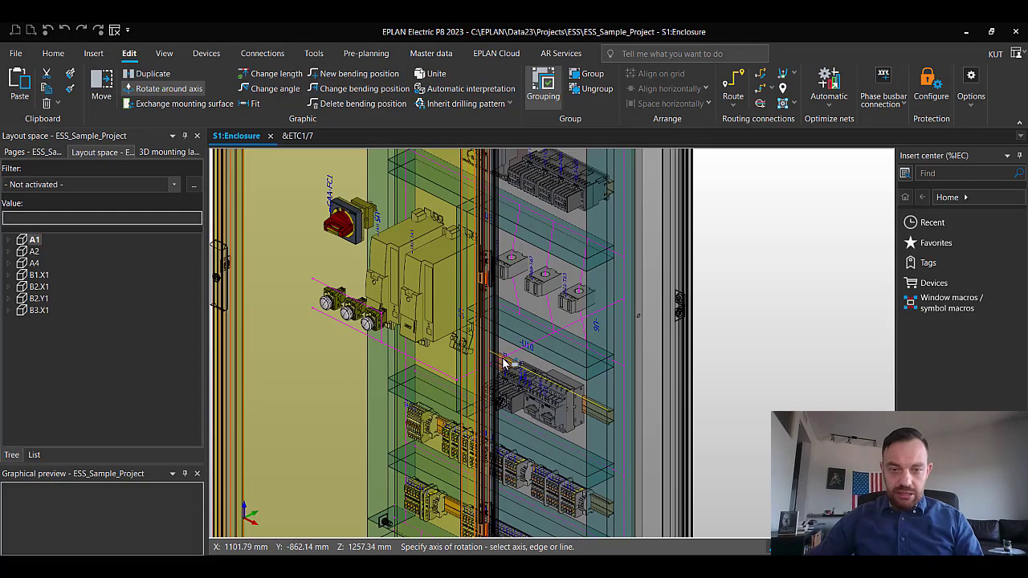
{"action": "scroll", "coordinate": [504, 363], "scroll_direction": "up", "scroll_amount": 2}
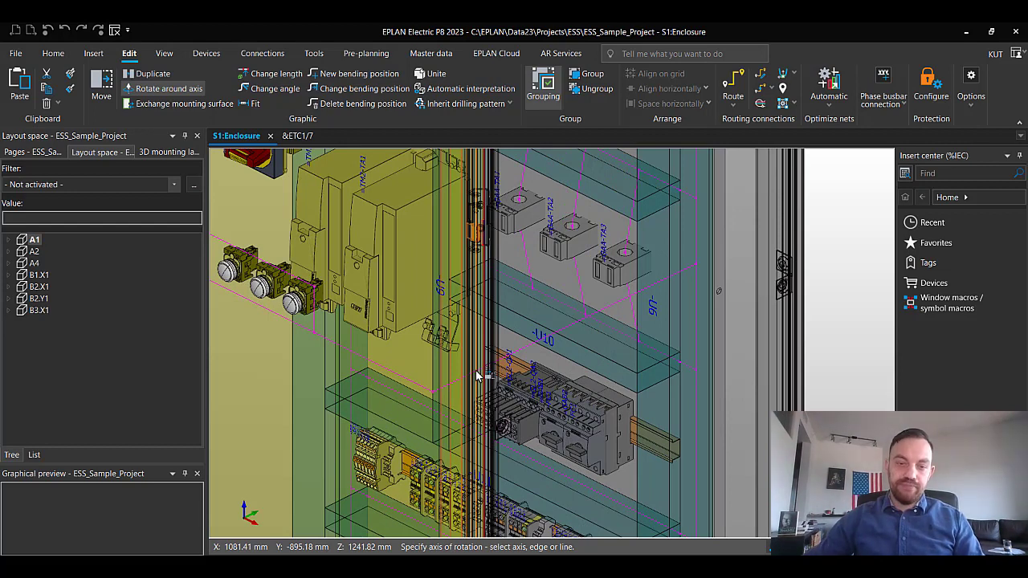
{"action": "left_click", "coordinate": [477, 376]}
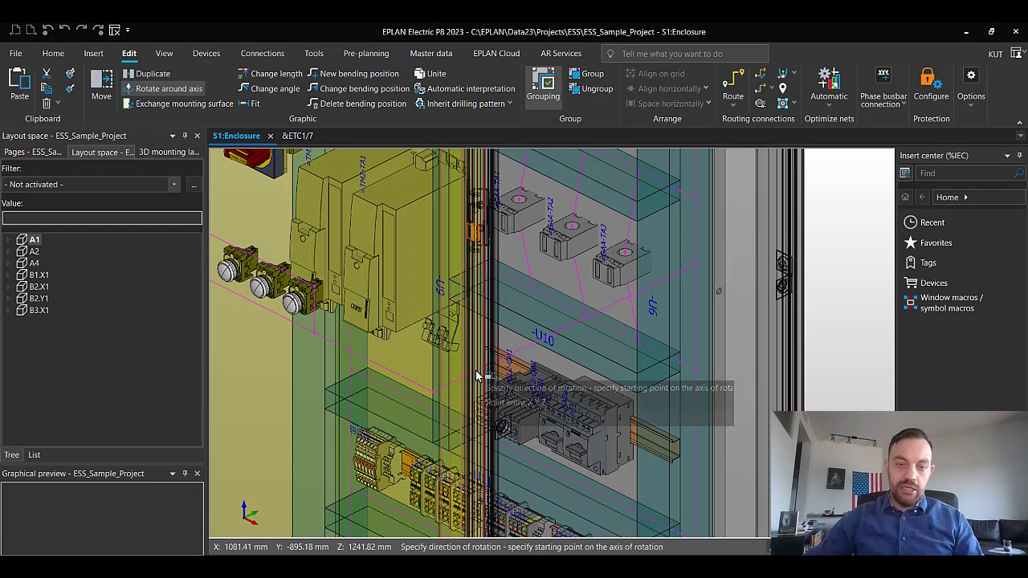
{"action": "scroll", "coordinate": [477, 376], "scroll_direction": "down", "scroll_amount": 6}
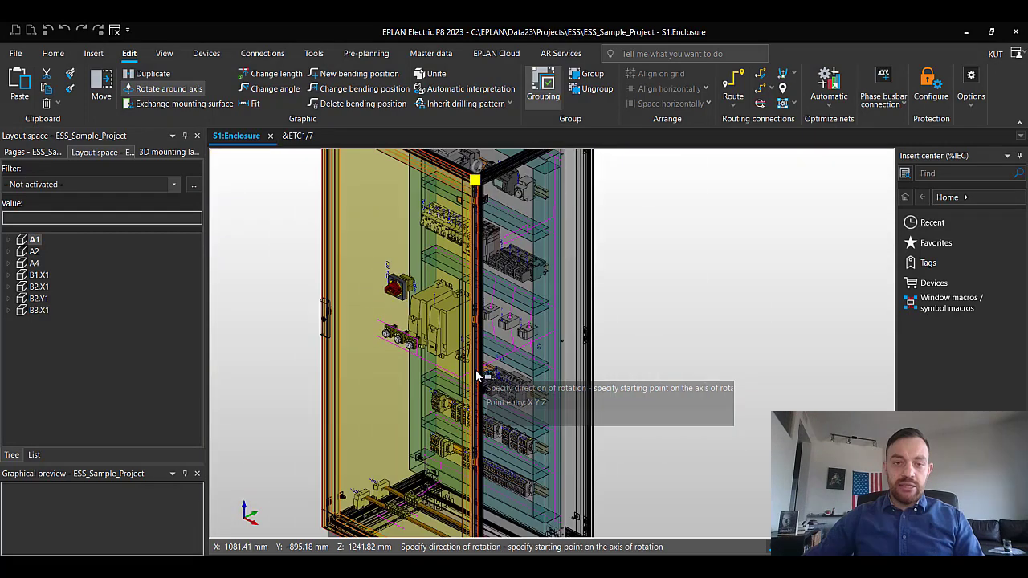
{"action": "scroll", "coordinate": [478, 225], "scroll_direction": "up", "scroll_amount": 5}
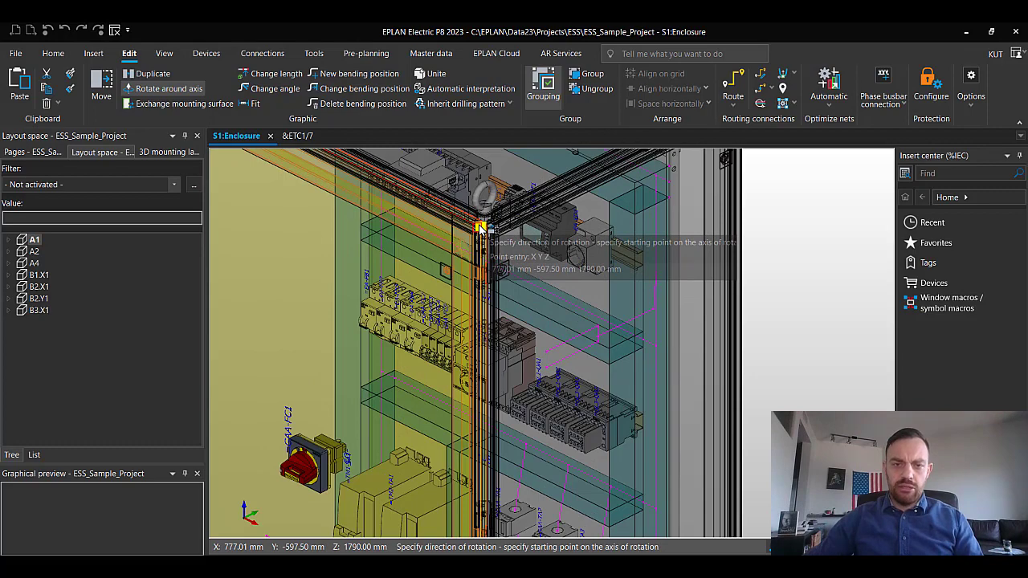
{"action": "left_click", "coordinate": [479, 227]}
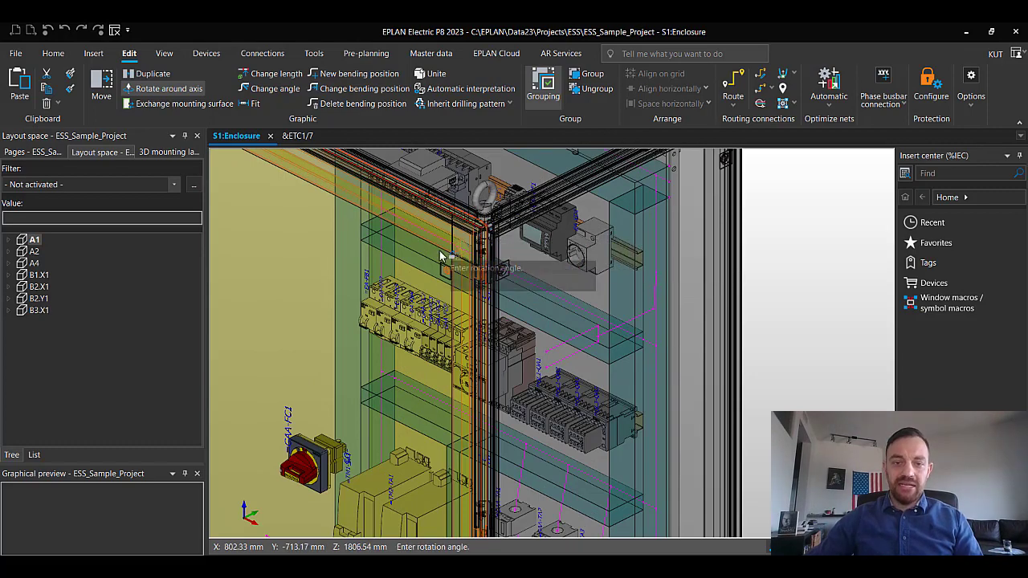
{"action": "scroll", "coordinate": [449, 273], "scroll_direction": "down", "scroll_amount": 2}
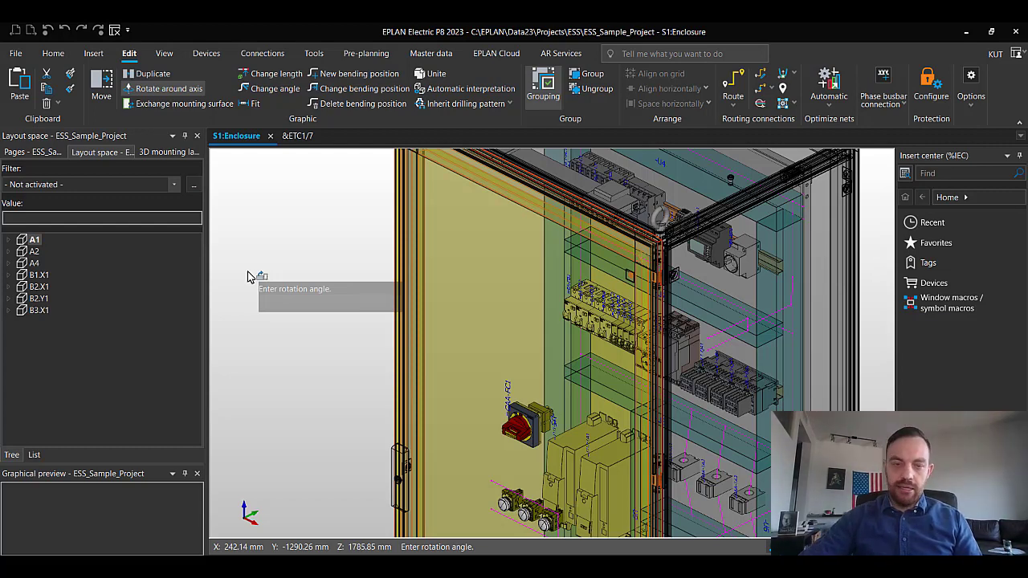
{"action": "type", "text": "-45"}
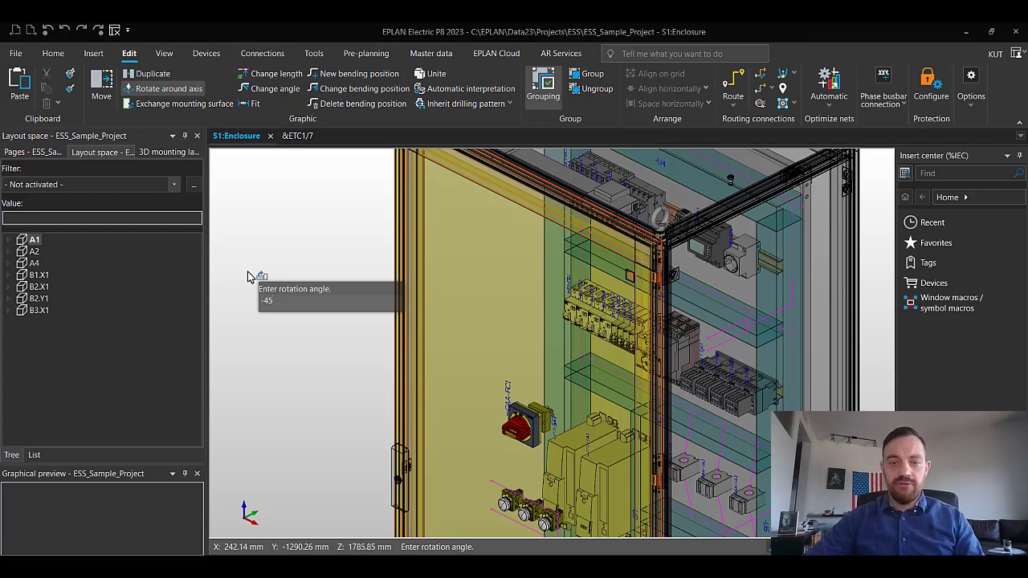
{"action": "key", "text": "Return"}
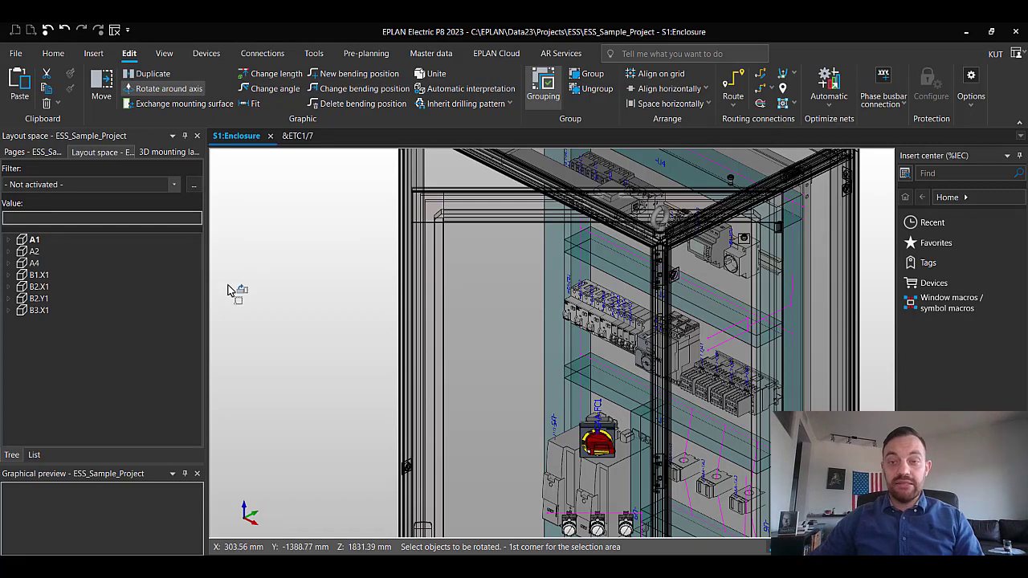
Step: View the cabinet from the top to check the opened door's hinges, then search for 'meas'
{"action": "left_click", "coordinate": [164, 53]}
{"action": "left_click", "coordinate": [118, 74]}
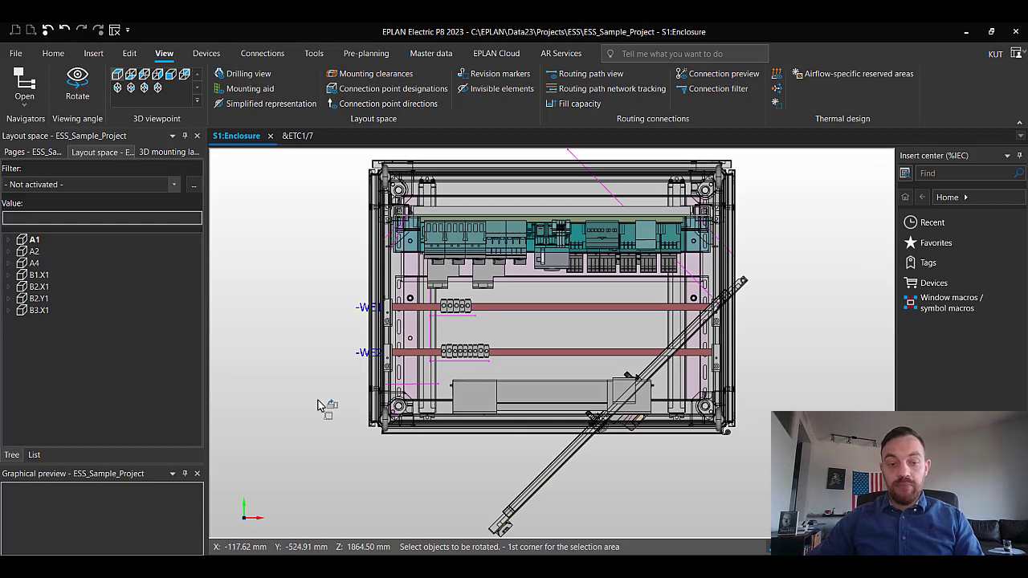
{"action": "mouse_move", "coordinate": [328, 406]}
{"action": "middle_mouse_down"}
{"action": "mouse_move", "coordinate": [344, 388]}
{"action": "mouse_move", "coordinate": [343, 404]}
{"action": "middle_mouse_up"}
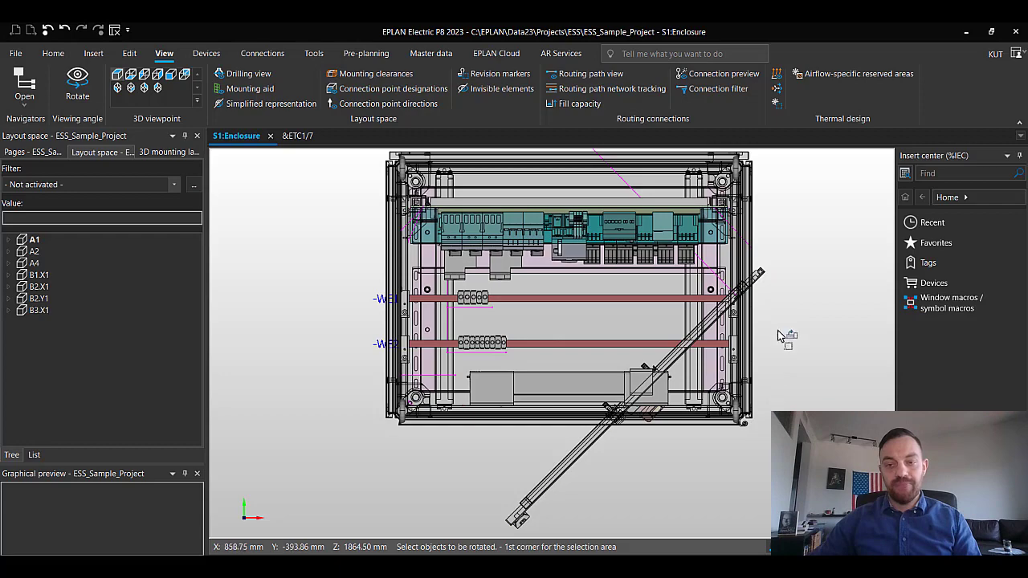
{"action": "middle_click_drag", "start_coordinate": [784, 340], "coordinate": [763, 361]}
{"action": "scroll", "coordinate": [746, 356], "scroll_direction": "up", "scroll_amount": 6}
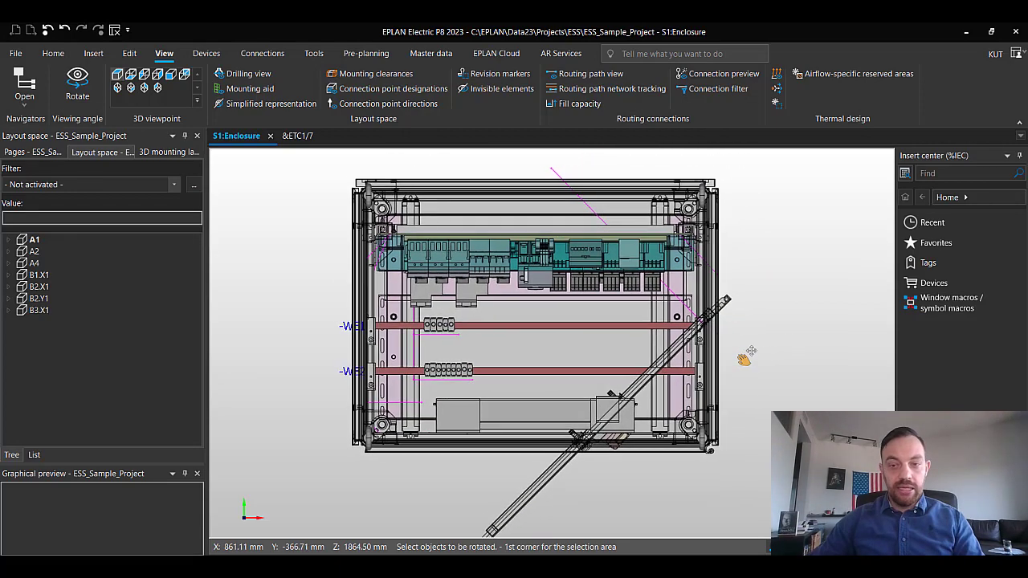
{"action": "scroll", "coordinate": [696, 302], "scroll_direction": "up", "scroll_amount": 3}
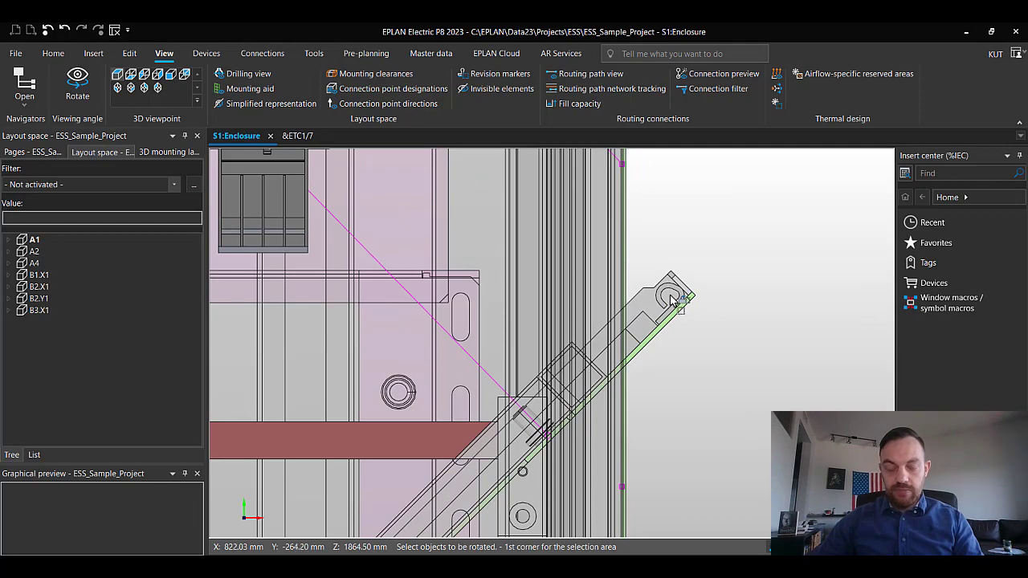
{"action": "scroll", "coordinate": [741, 408], "scroll_direction": "down", "scroll_amount": 8}
{"action": "scroll", "coordinate": [615, 294], "scroll_direction": "up", "scroll_amount": 4}
{"action": "scroll", "coordinate": [607, 411], "scroll_direction": "up", "scroll_amount": 3}
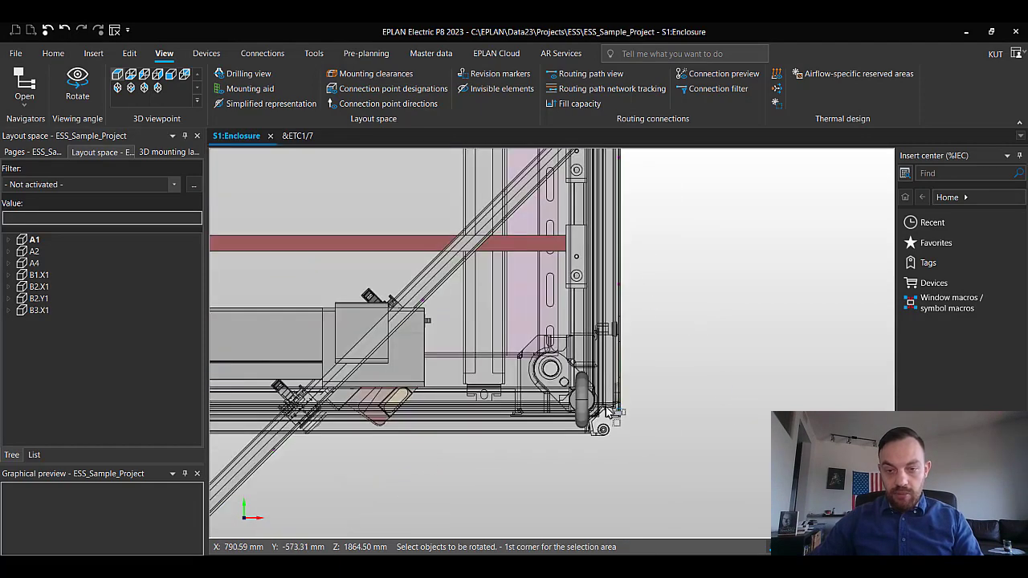
{"action": "scroll", "coordinate": [608, 411], "scroll_direction": "up", "scroll_amount": 3}
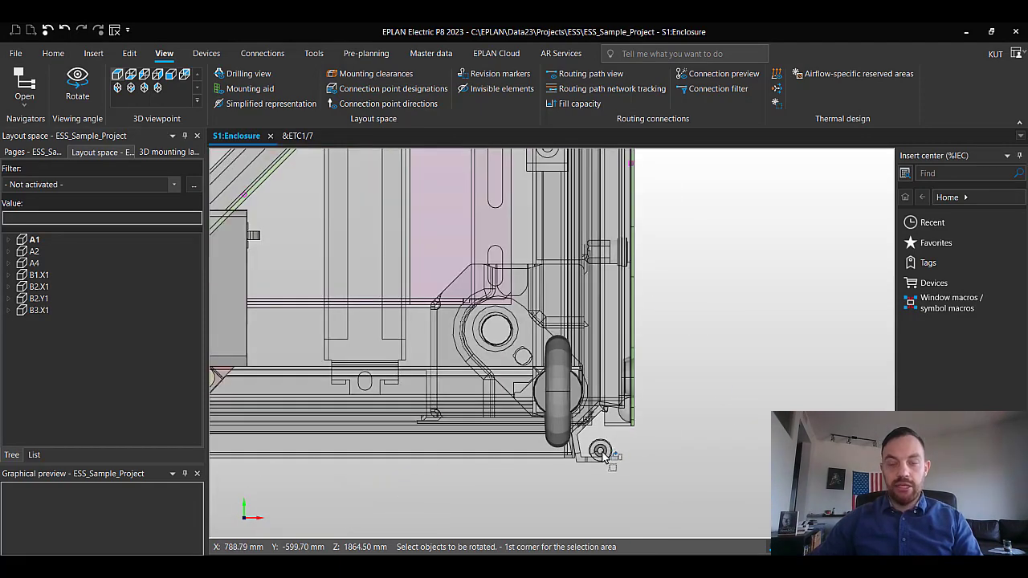
{"action": "scroll", "coordinate": [699, 374], "scroll_direction": "down", "scroll_amount": 4}
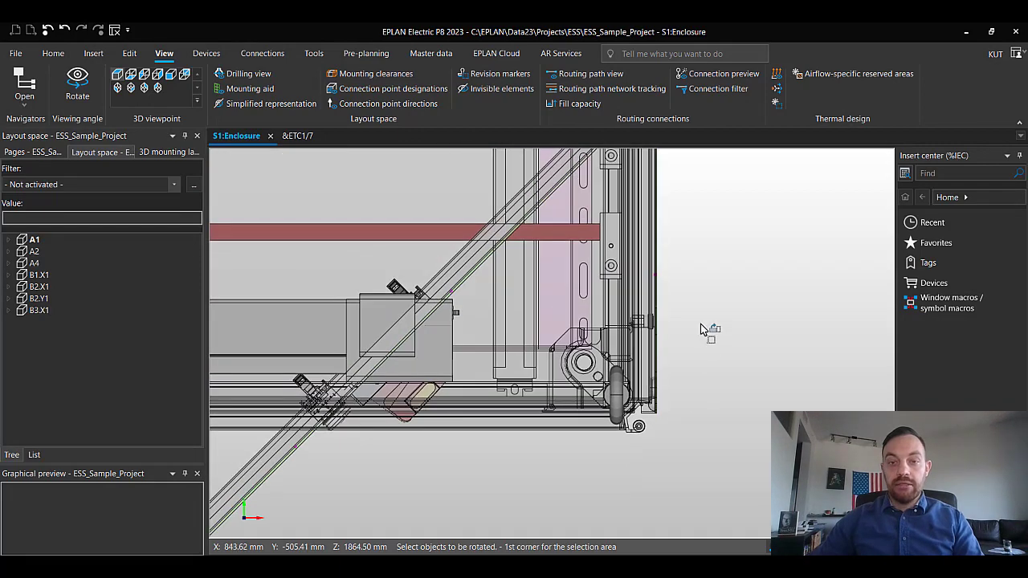
{"action": "scroll", "coordinate": [693, 375], "scroll_direction": "down", "scroll_amount": 3}
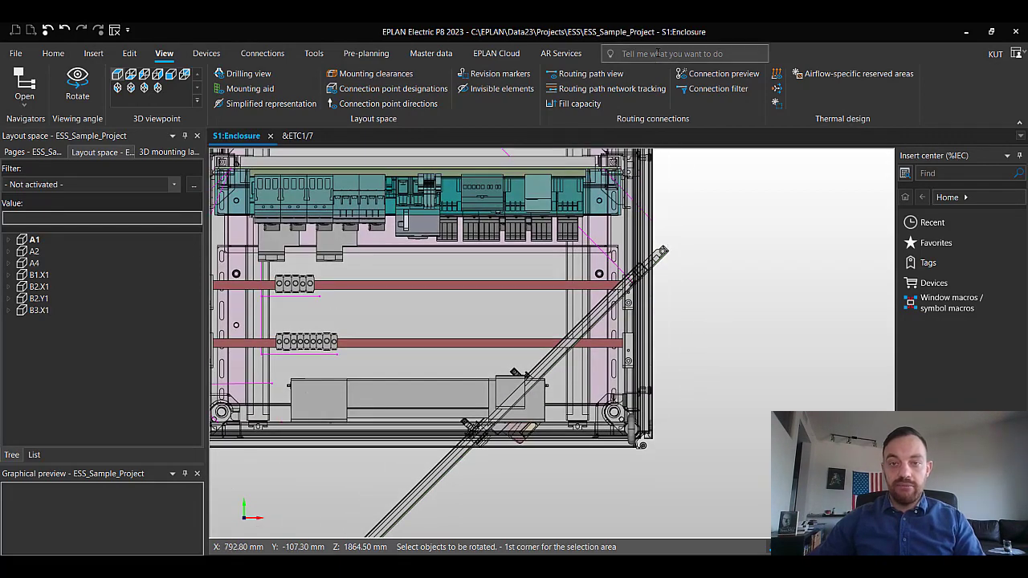
{"action": "type", "text": "meas"}
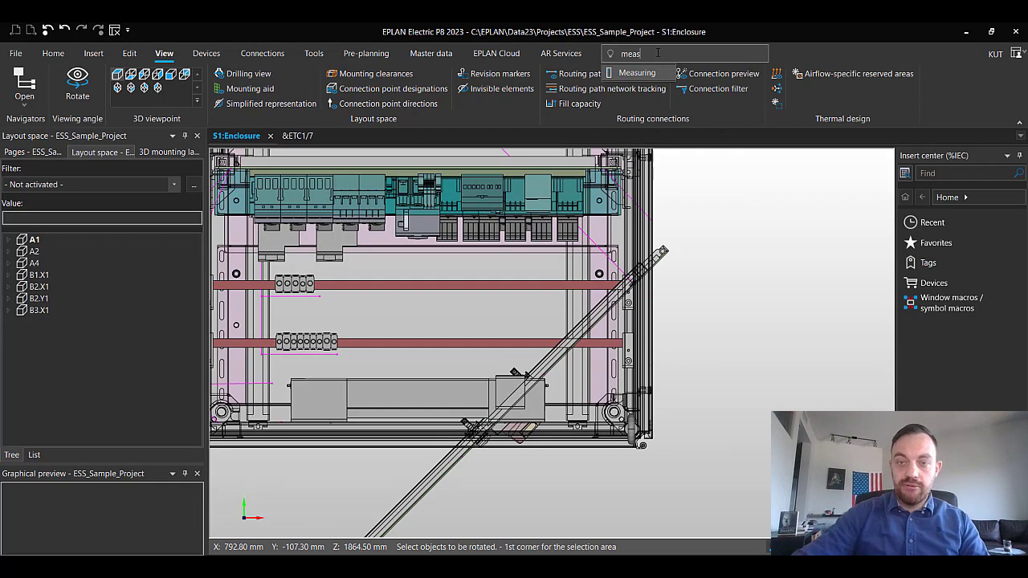
Step: Measure from the door's hinge point to the enclosure's hinge bushing (dx -33.33, dy -334.91 mm)
{"action": "mouse_move", "coordinate": [653, 73]}
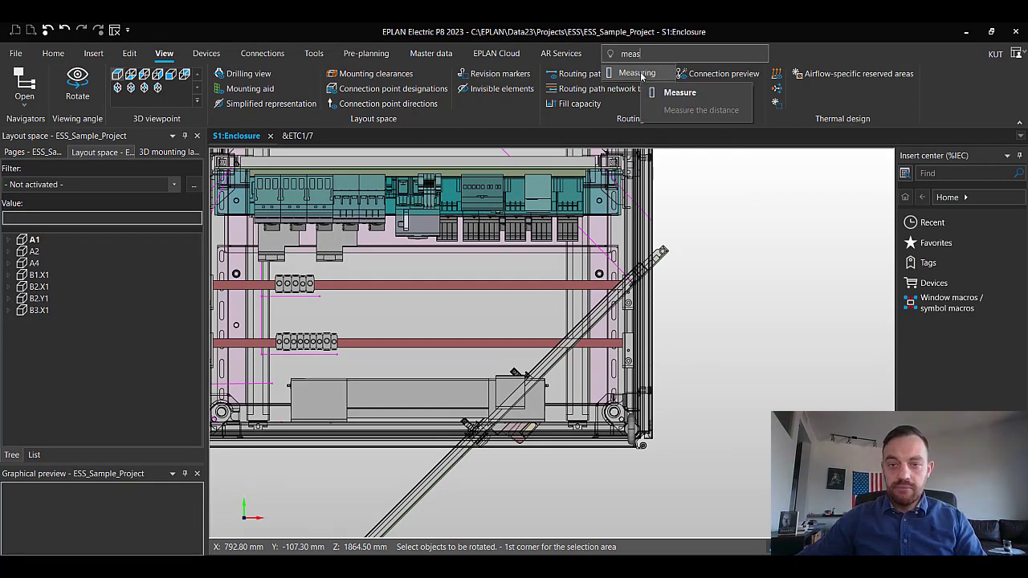
{"action": "left_click", "coordinate": [666, 94]}
{"action": "scroll", "coordinate": [747, 260], "scroll_direction": "up", "scroll_amount": 5}
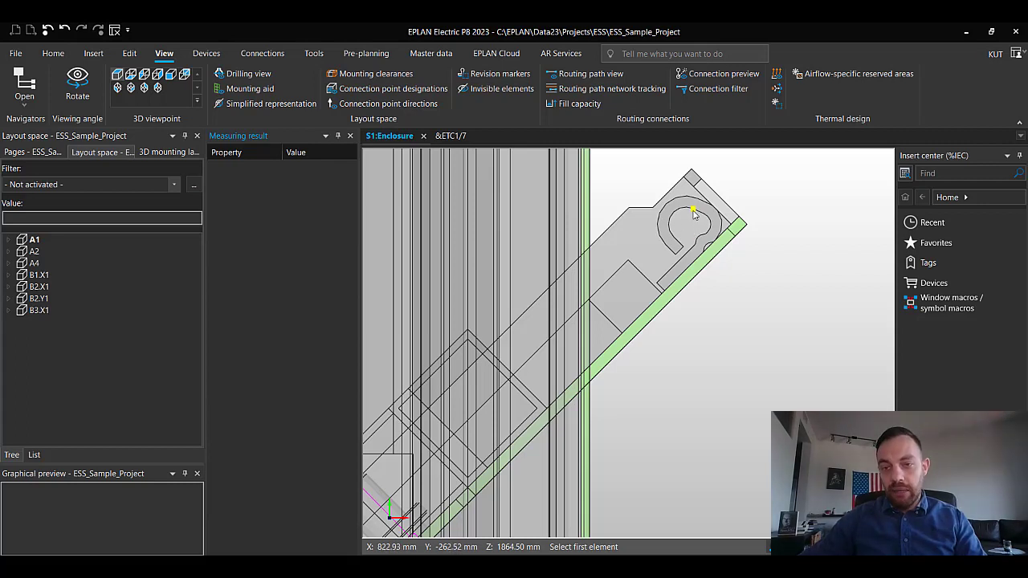
{"action": "left_click", "coordinate": [693, 214]}
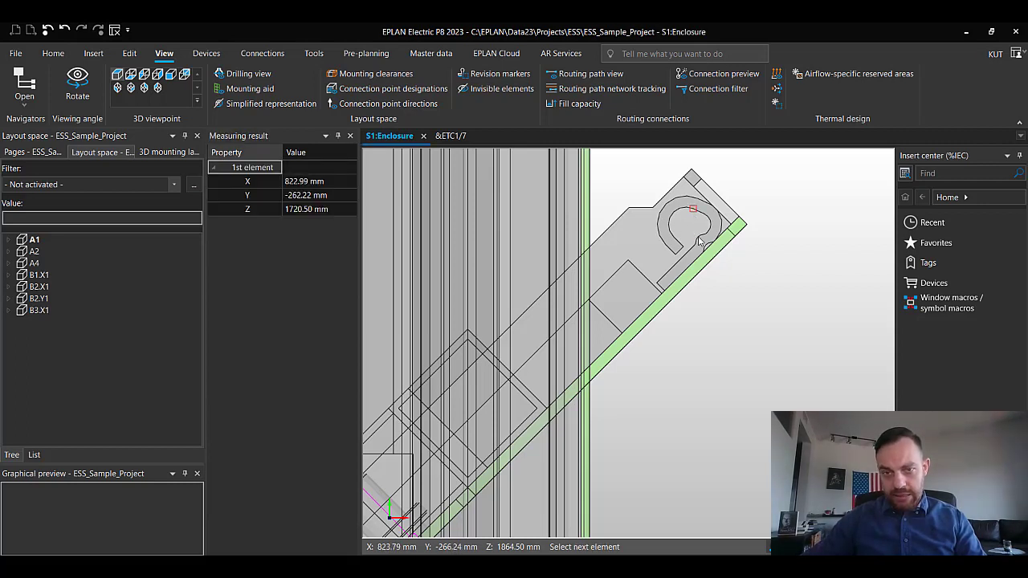
{"action": "scroll", "coordinate": [693, 207], "scroll_direction": "down", "scroll_amount": 6}
{"action": "scroll", "coordinate": [692, 197], "scroll_direction": "up", "scroll_amount": 10}
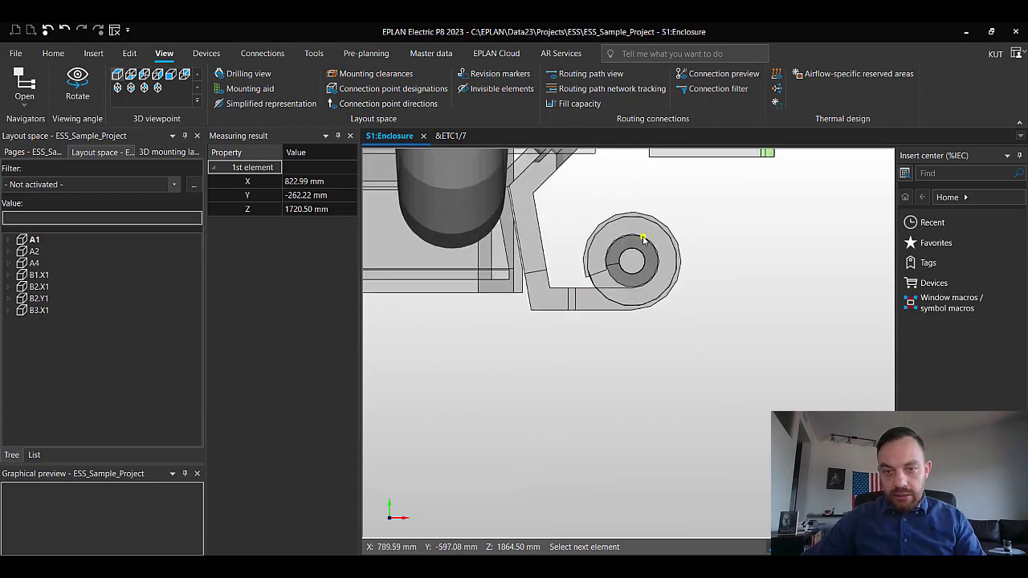
{"action": "left_click", "coordinate": [643, 238]}
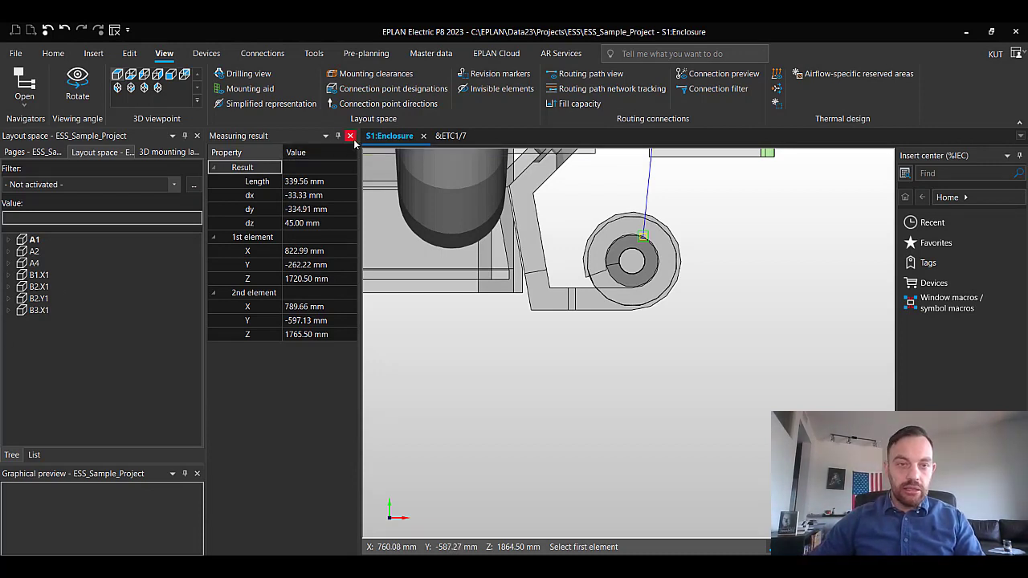
Step: Close the measuring result and start moving the opened door from its hinge end
{"action": "left_click", "coordinate": [350, 135]}
{"action": "scroll", "coordinate": [592, 328], "scroll_direction": "down", "scroll_amount": 5}
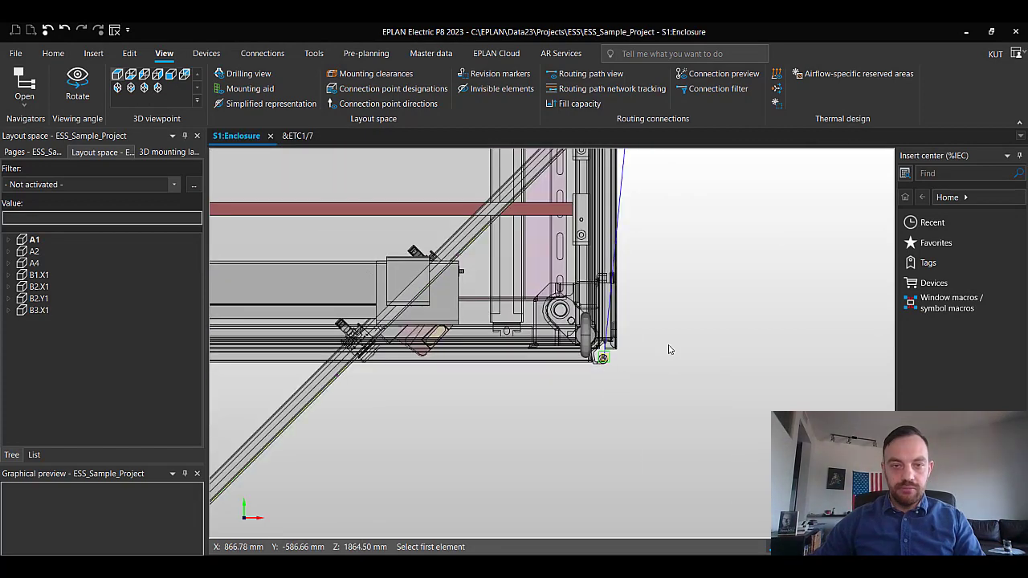
{"action": "scroll", "coordinate": [668, 349], "scroll_direction": "down", "scroll_amount": 3}
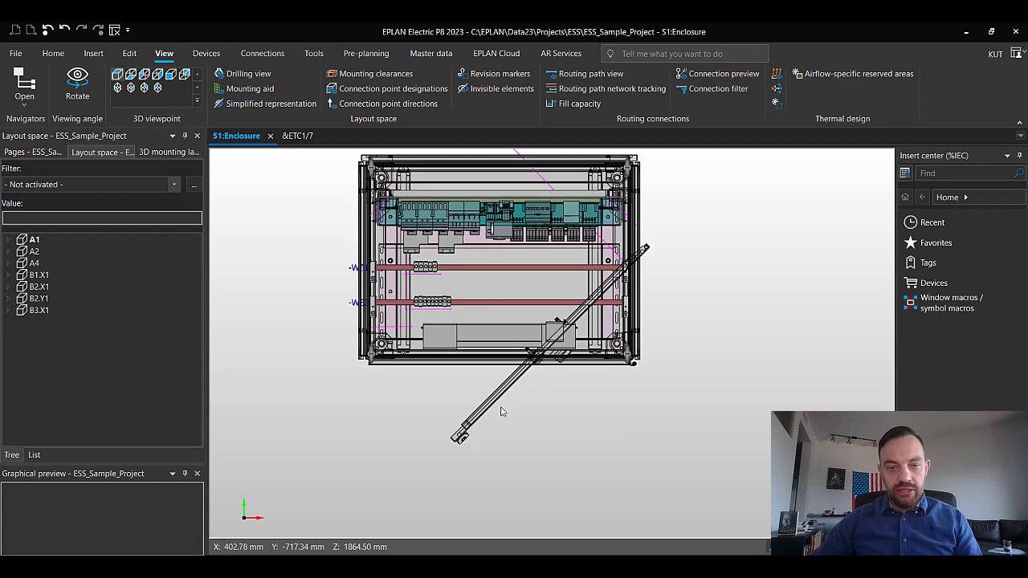
{"action": "left_click", "coordinate": [504, 397]}
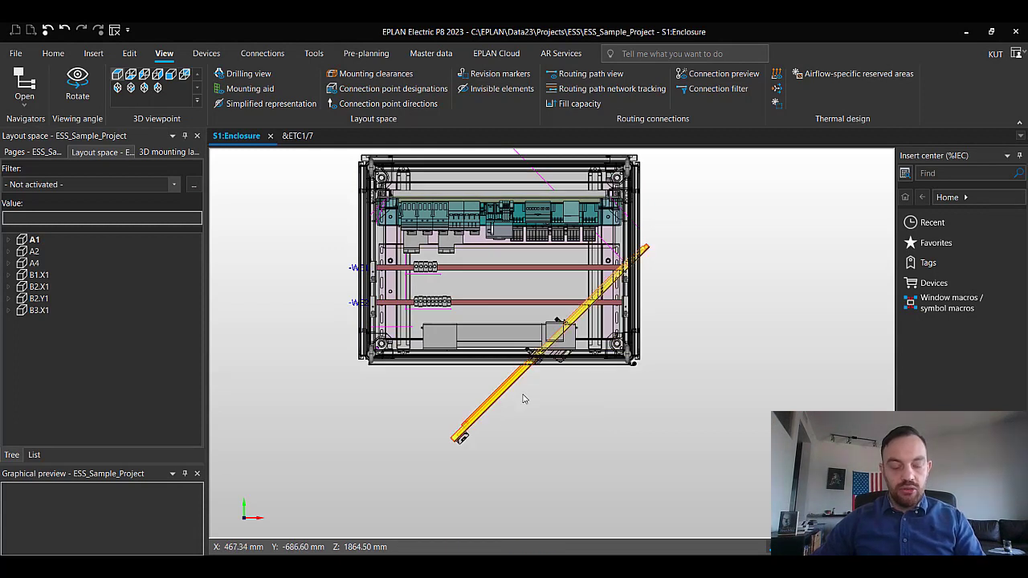
{"action": "left_click", "coordinate": [461, 437]}
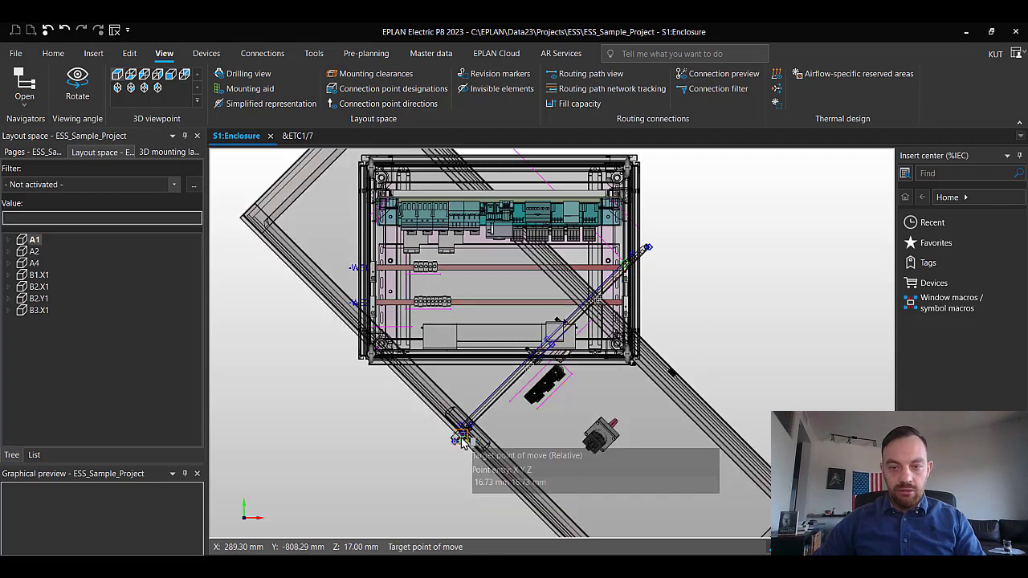
Step: In Placement options, enable reference to original position and enter offsets X -33.33, Y -334.91 mm
{"action": "key", "text": "p"}
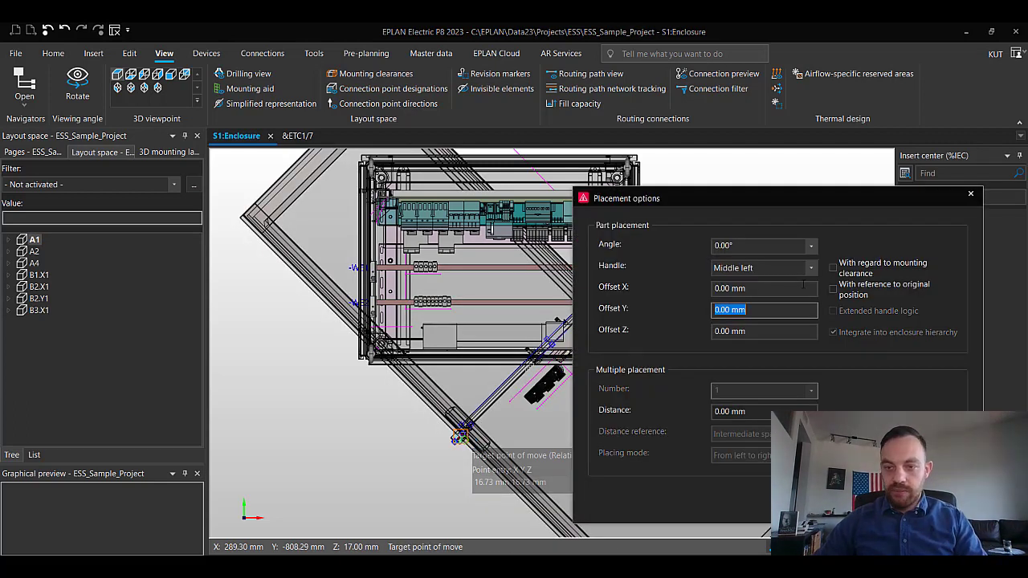
{"action": "left_click", "coordinate": [852, 297]}
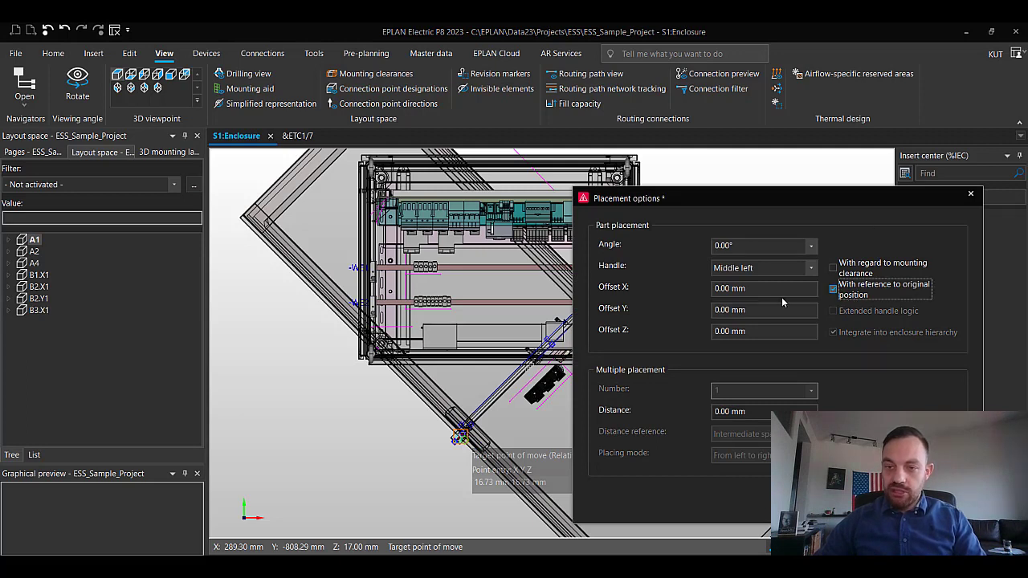
{"action": "left_click", "coordinate": [777, 292]}
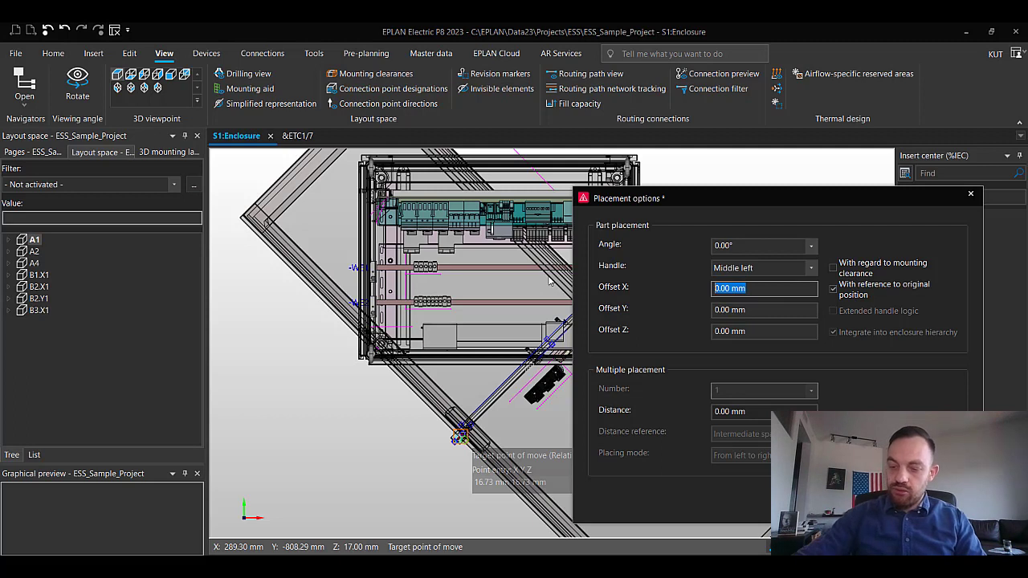
{"action": "type", "text": "-33.33"}
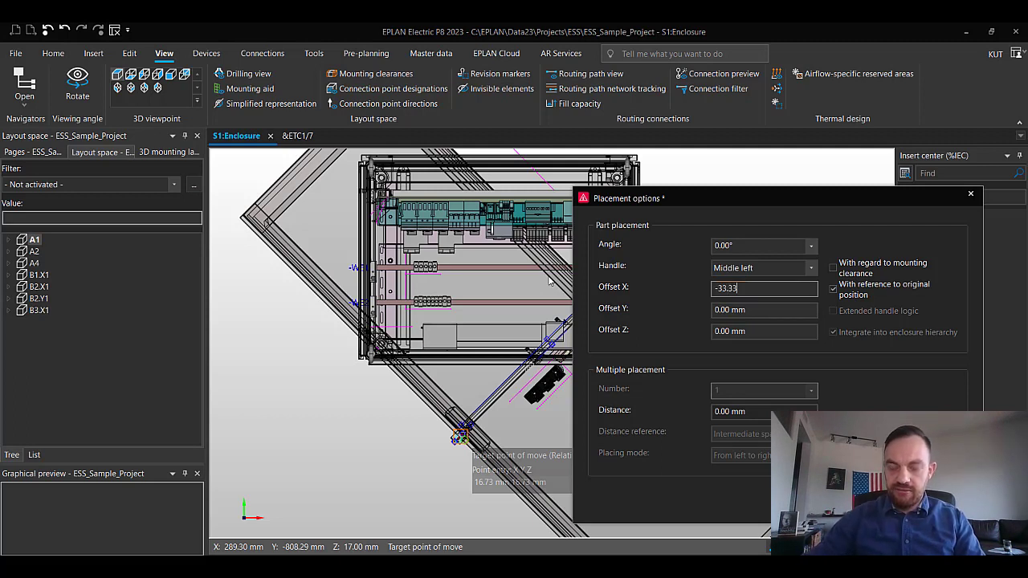
{"action": "key", "text": "Tab"}
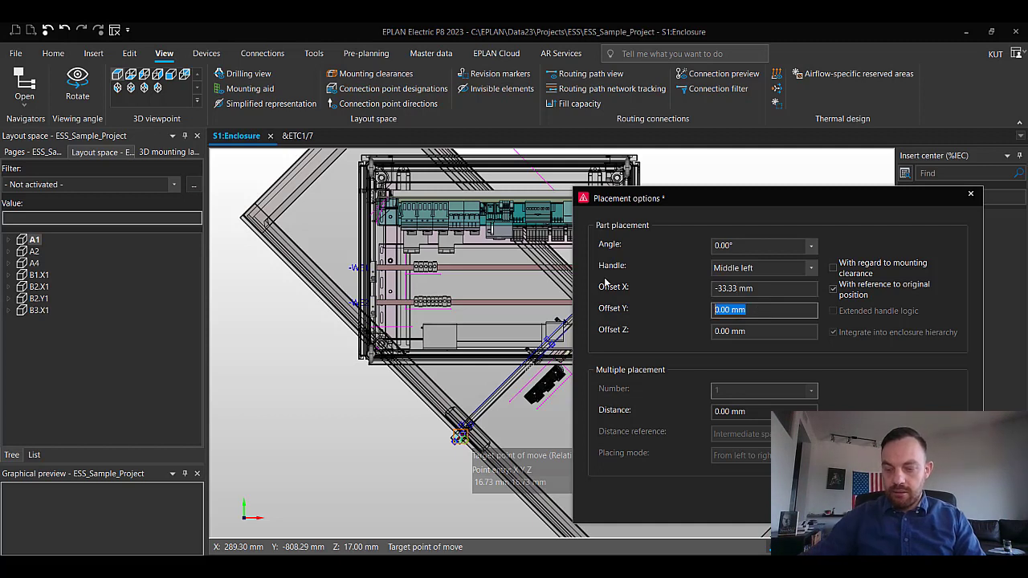
{"action": "type", "text": "-334.91"}
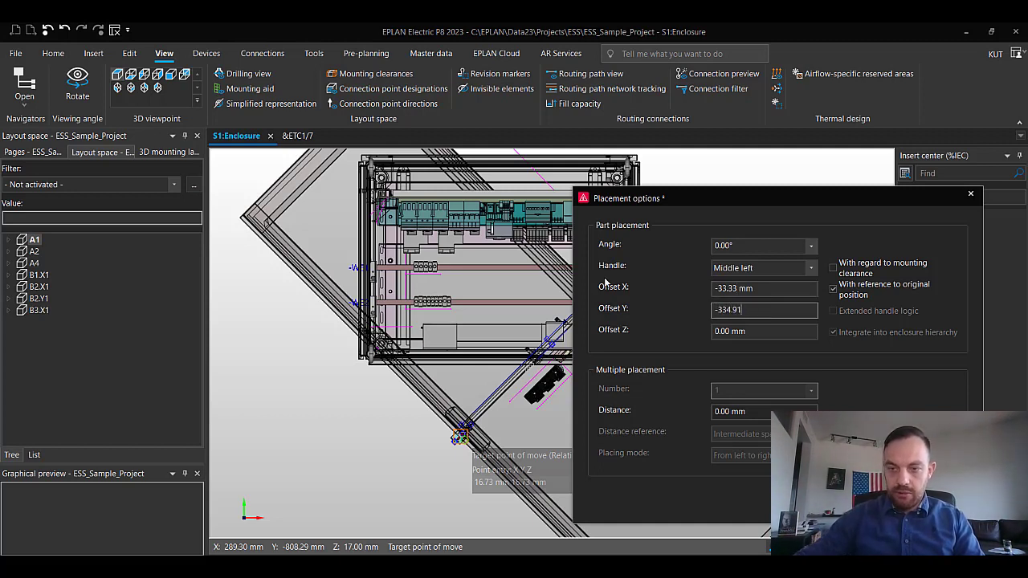
Step: Place the door at the entered offsets and show the whole enclosure in isometric view
{"action": "key", "text": "Return"}
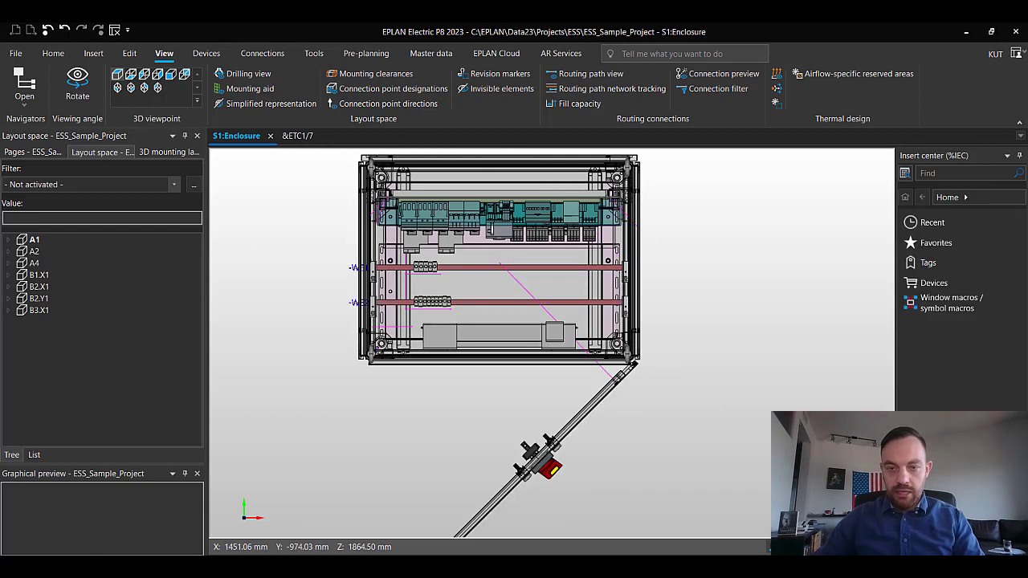
{"action": "scroll", "coordinate": [664, 383], "scroll_direction": "up", "scroll_amount": 5}
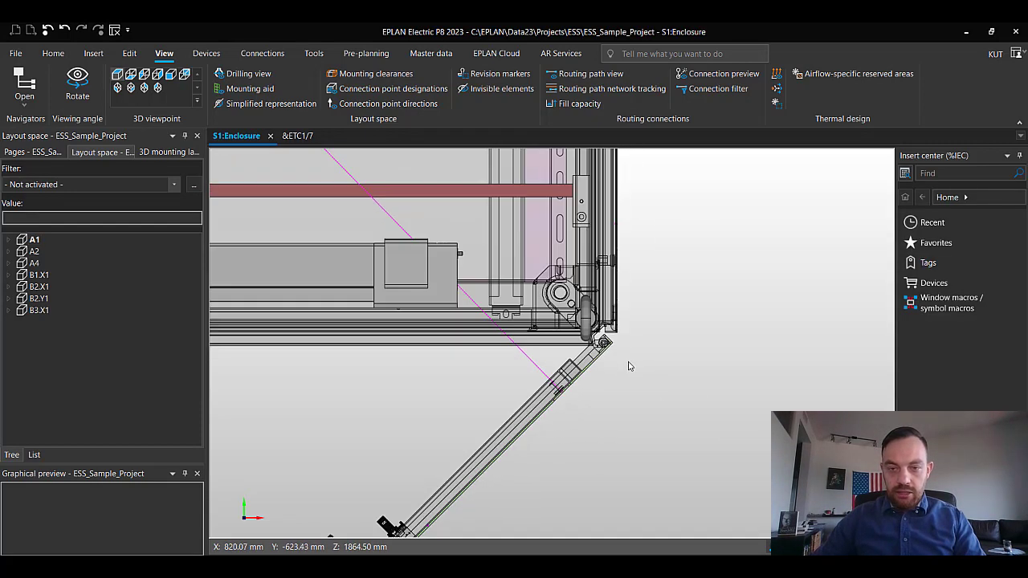
{"action": "scroll", "coordinate": [611, 353], "scroll_direction": "up", "scroll_amount": 3}
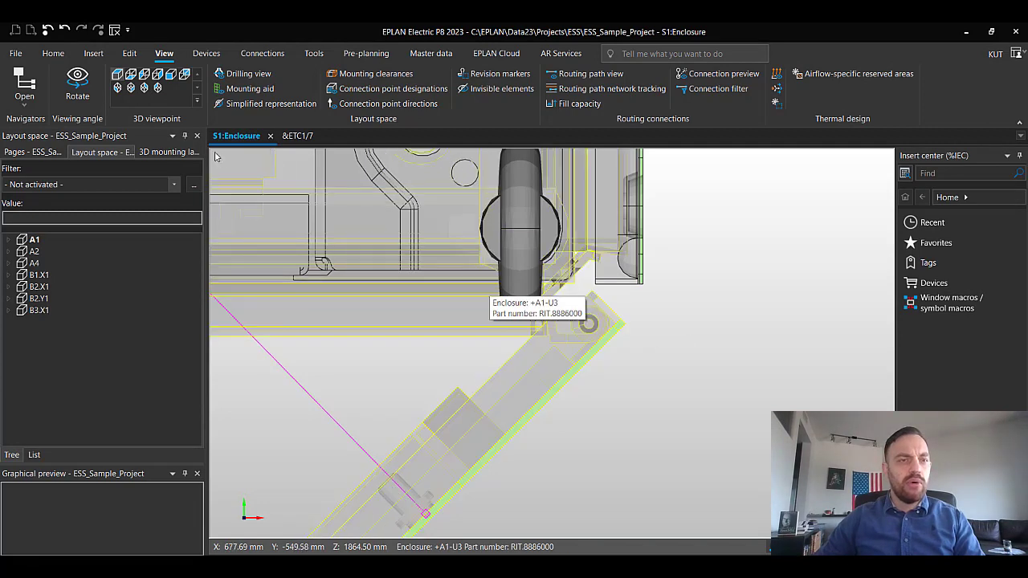
{"action": "left_click", "coordinate": [131, 88]}
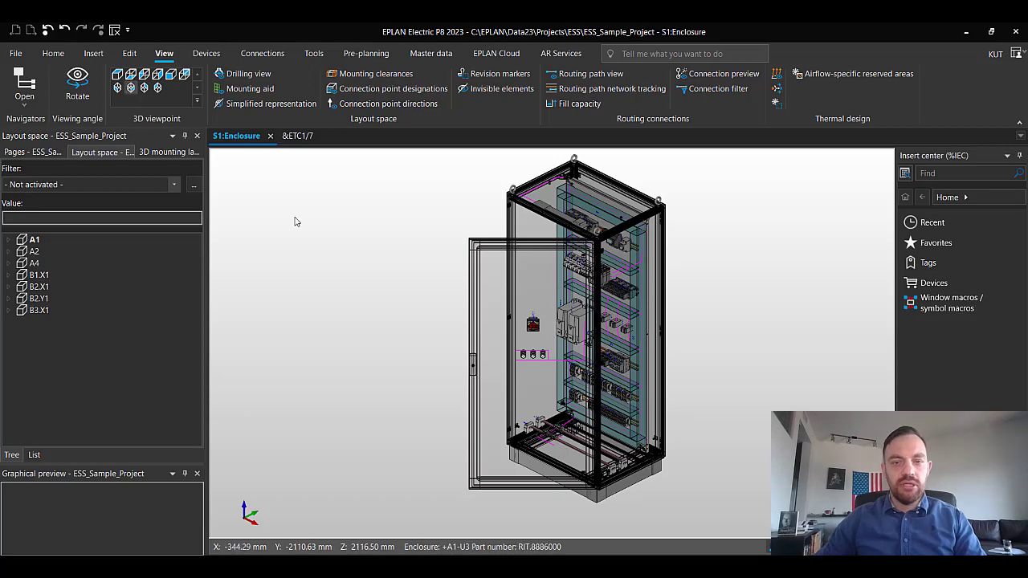
{"action": "scroll", "coordinate": [449, 285], "scroll_direction": "up", "scroll_amount": 3}
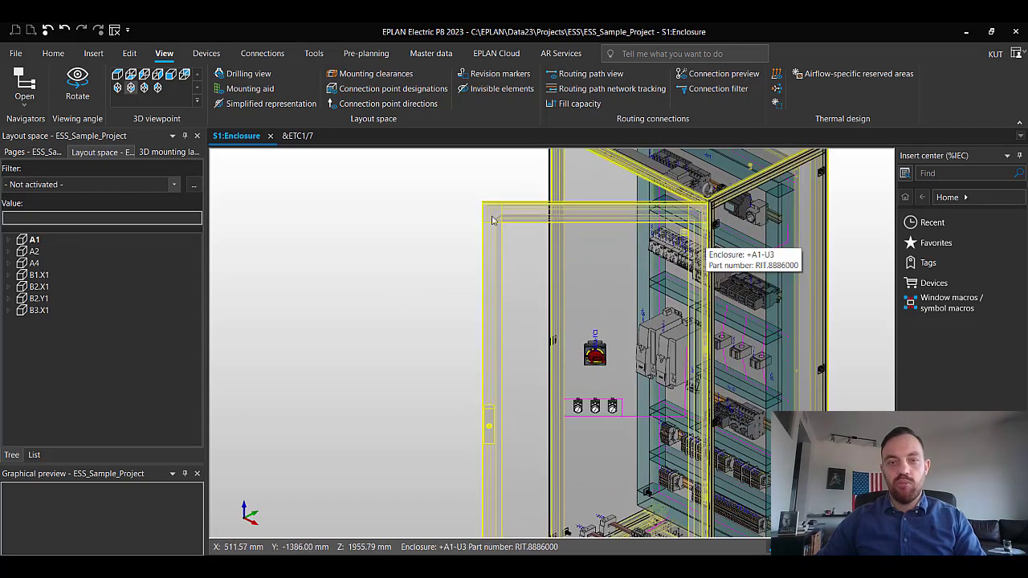
{"action": "left_click", "coordinate": [117, 89]}
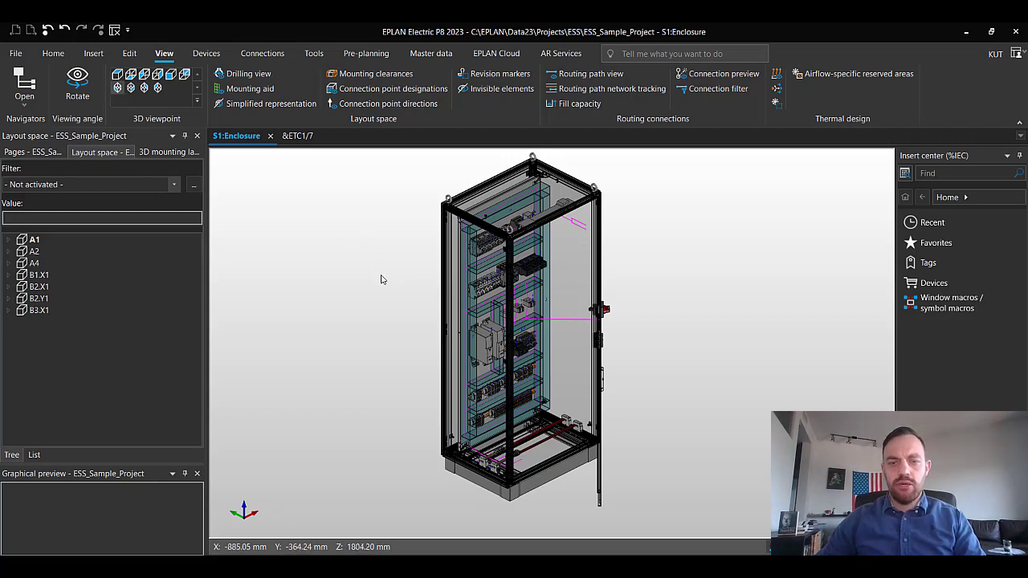
Step: Orbit and pan the 3D view to check the door hangs on the right-hand hinges
{"action": "scroll", "coordinate": [585, 378], "scroll_direction": "up", "scroll_amount": 3}
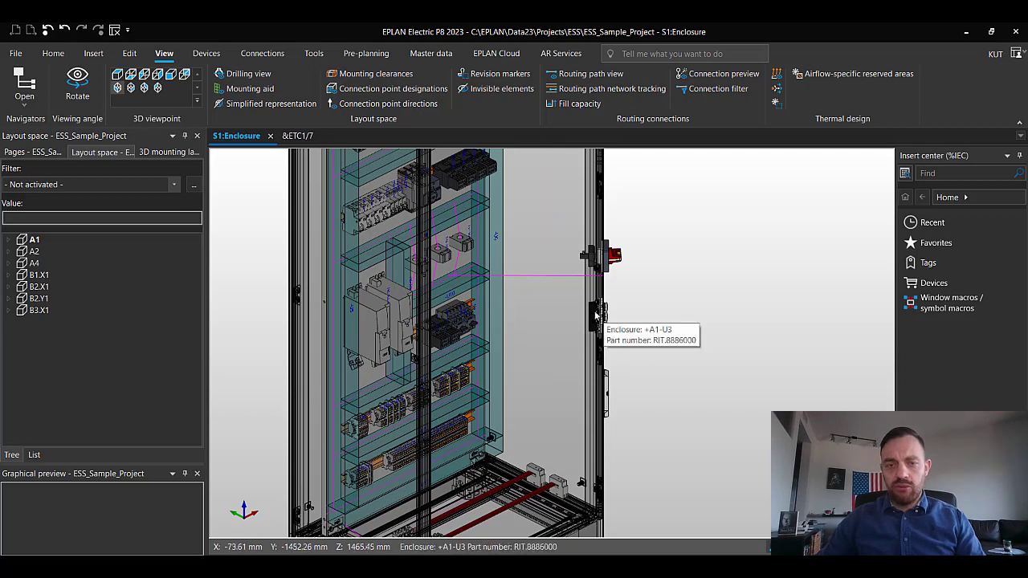
{"action": "middle_click_drag", "start_coordinate": [596, 316], "coordinate": [606, 405]}
{"action": "left_click", "coordinate": [629, 325]}
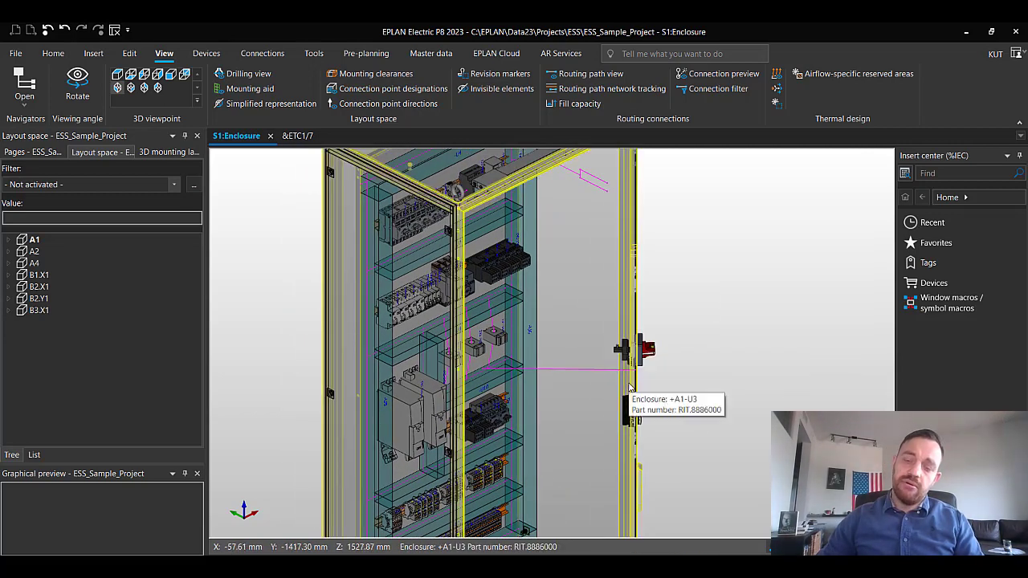
{"action": "scroll", "coordinate": [562, 375], "scroll_direction": "up", "scroll_amount": 3}
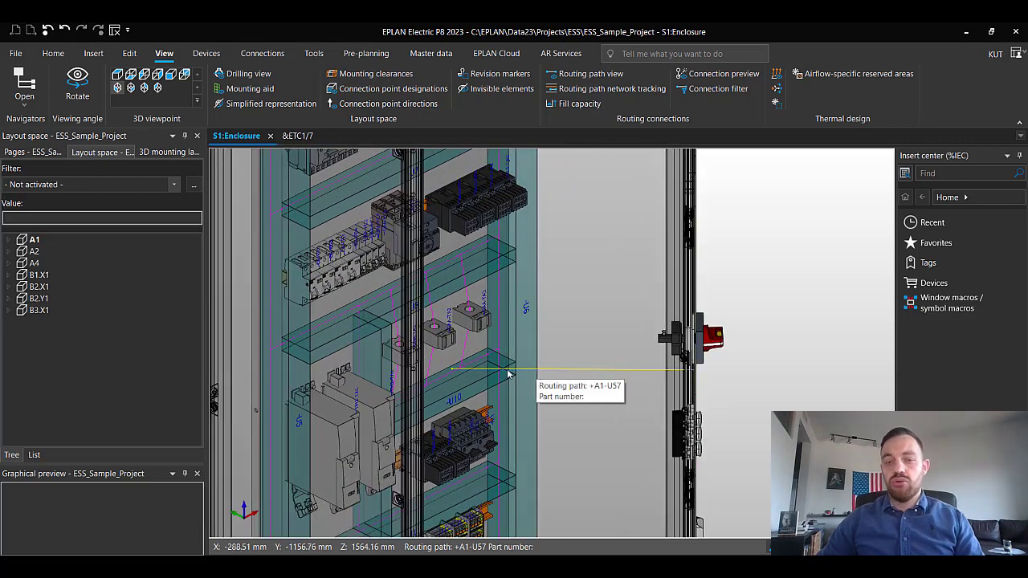
{"action": "left_click", "coordinate": [608, 371]}
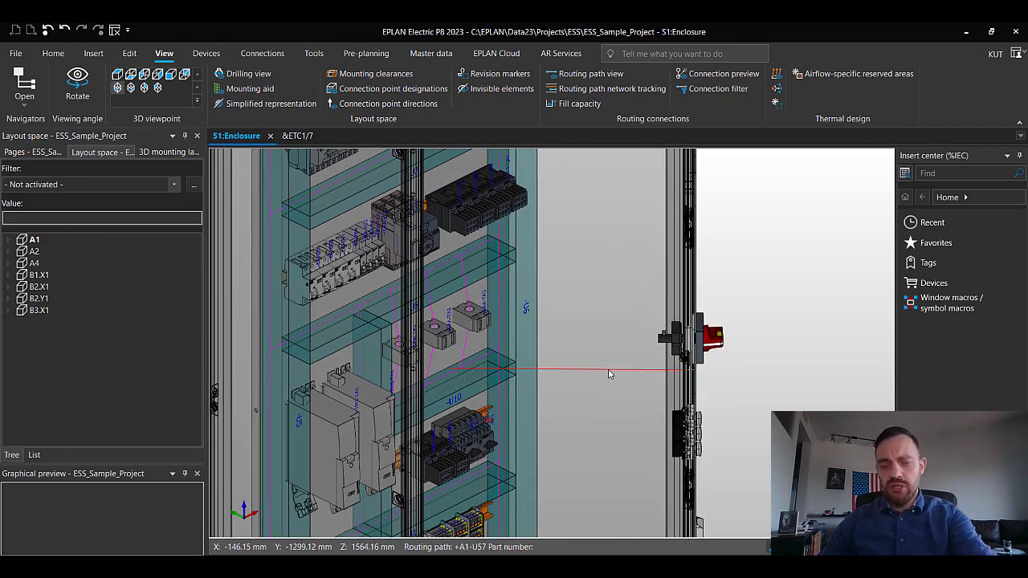
{"action": "scroll", "coordinate": [690, 353], "scroll_direction": "down", "scroll_amount": 5}
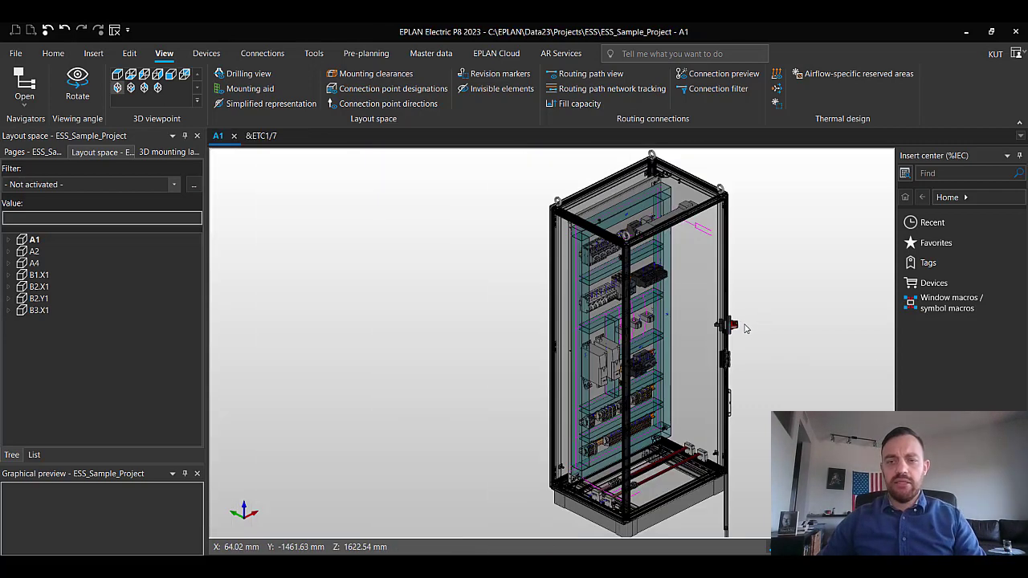
{"action": "scroll", "coordinate": [712, 322], "scroll_direction": "down", "scroll_amount": 3}
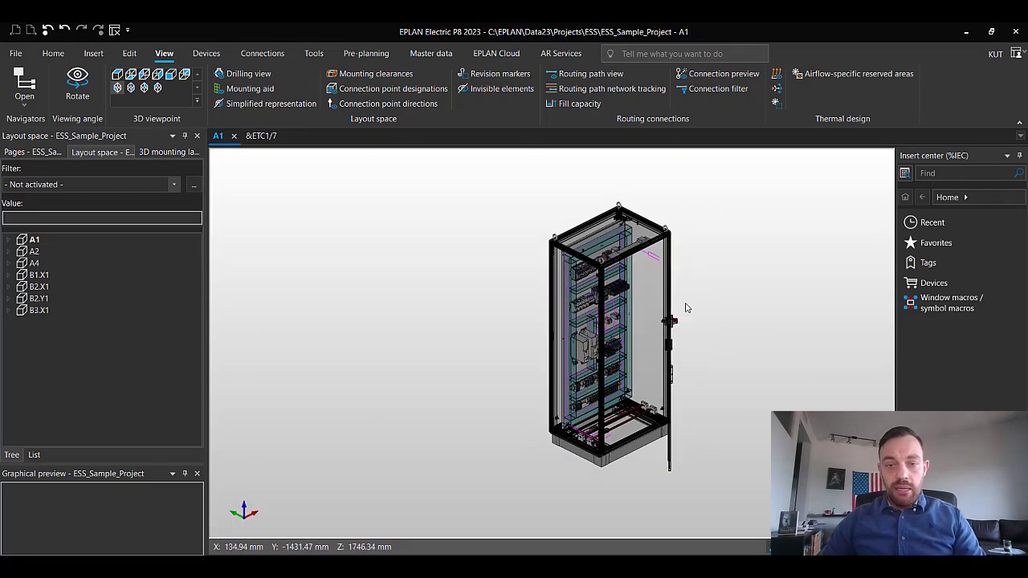
{"action": "middle_click_drag", "start_coordinate": [683, 303], "coordinate": [615, 310]}
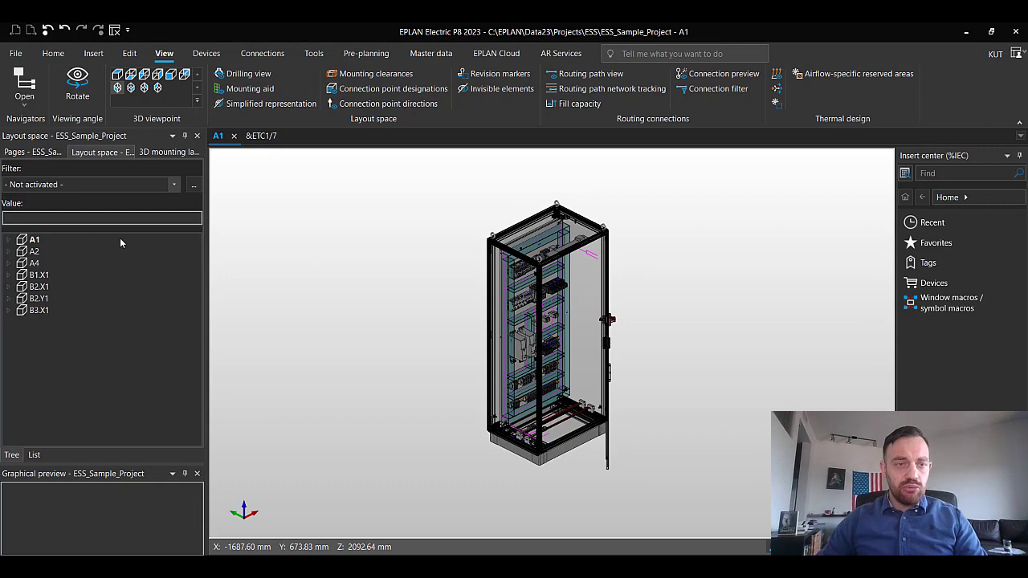
Step: Open model view page &ETC1/7 and bring up the Tools commands to update its model views
{"action": "left_click", "coordinate": [261, 136]}
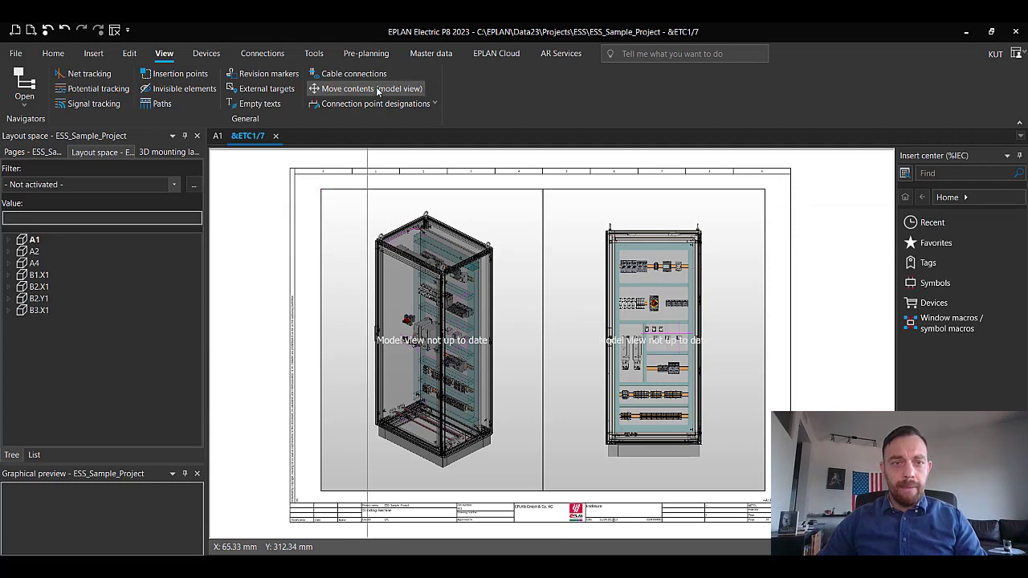
{"action": "left_click", "coordinate": [430, 53]}
{"action": "left_click", "coordinate": [314, 54]}
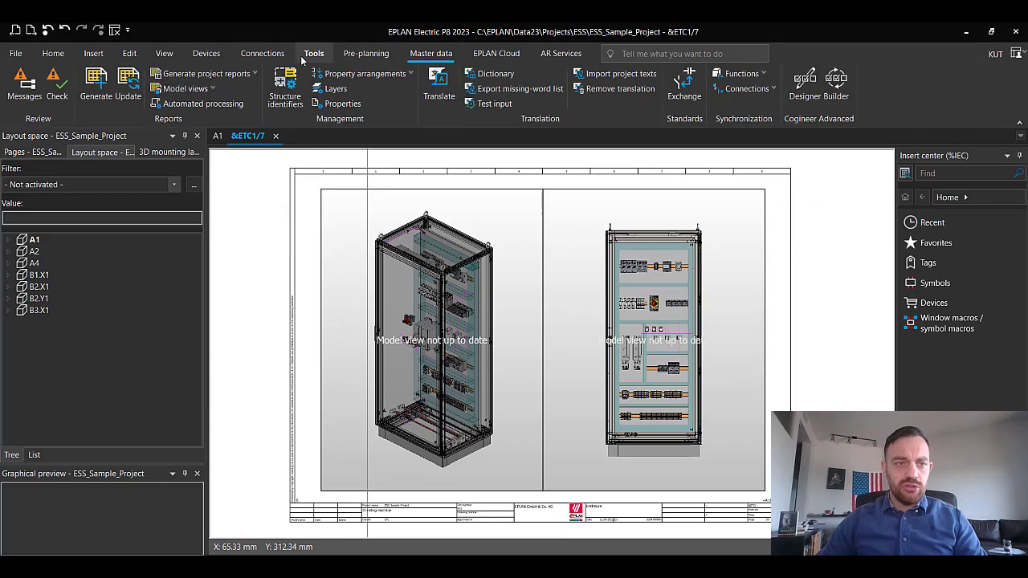